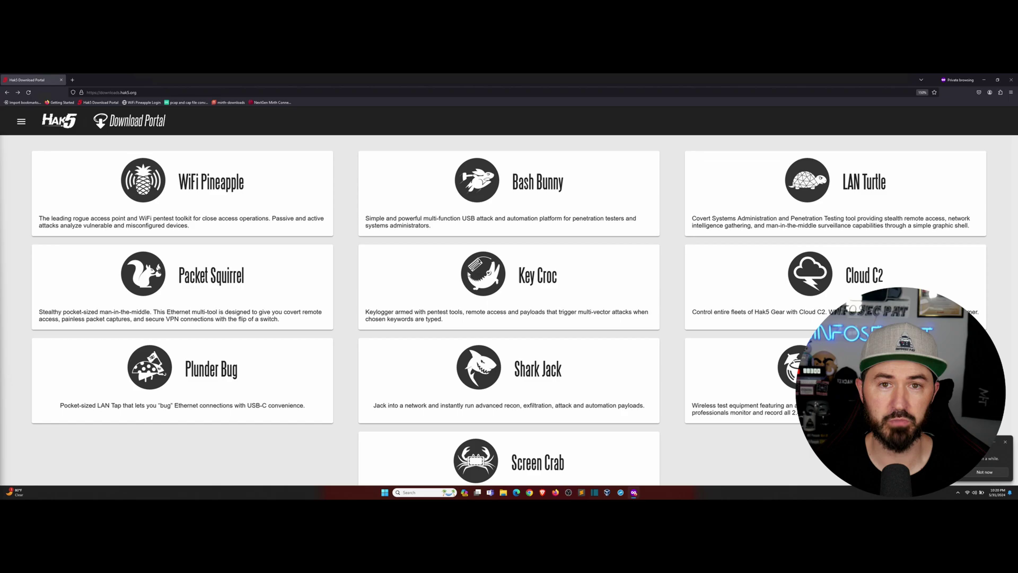
# - Locate the open Pineapple_CF38 network in Windows Wi-Fi available networks, then minimize Settings
pyautogui.click(1003, 445)
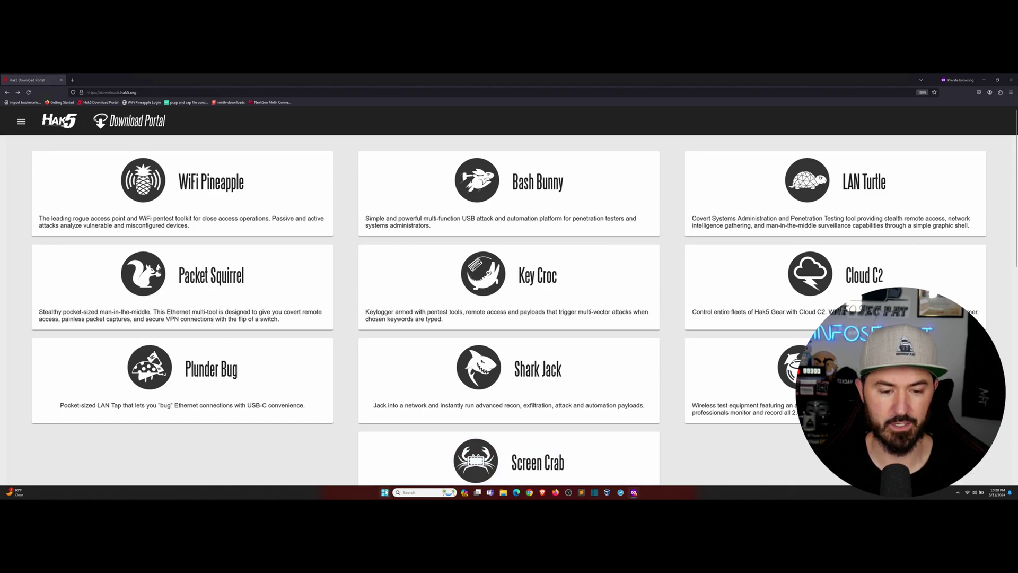
pyautogui.click(384, 492)
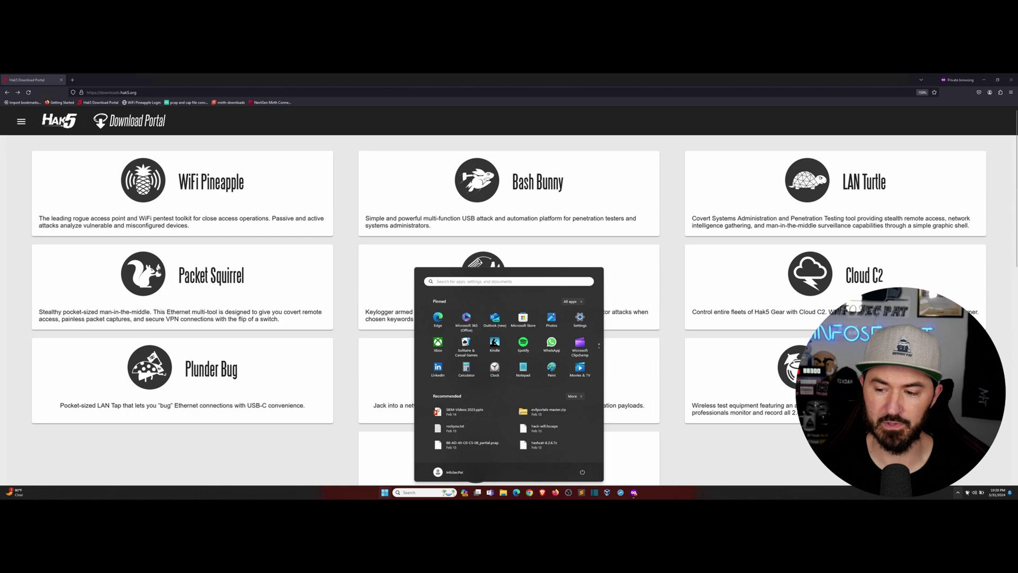
pyautogui.click(967, 493)
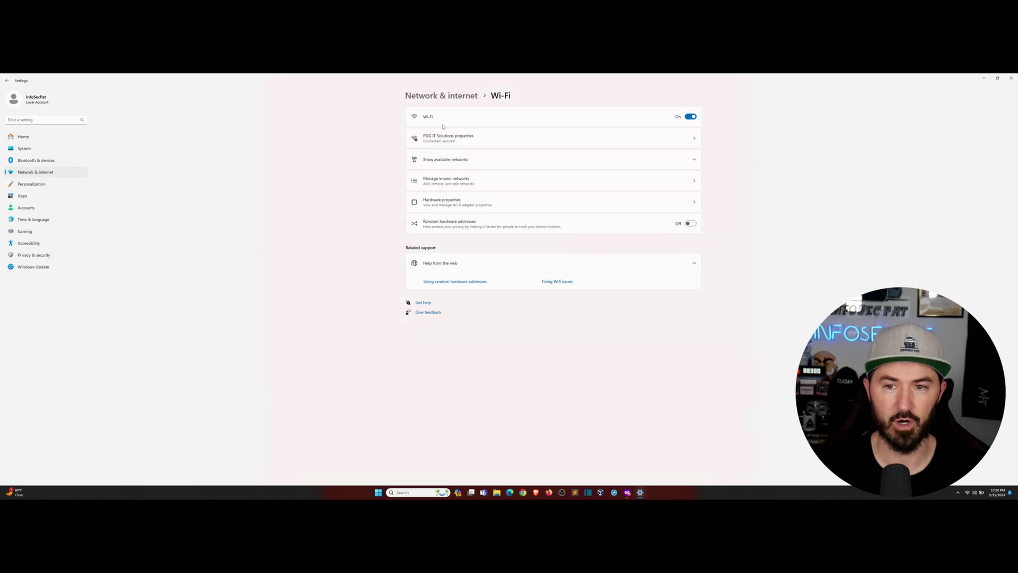
pyautogui.click(437, 160)
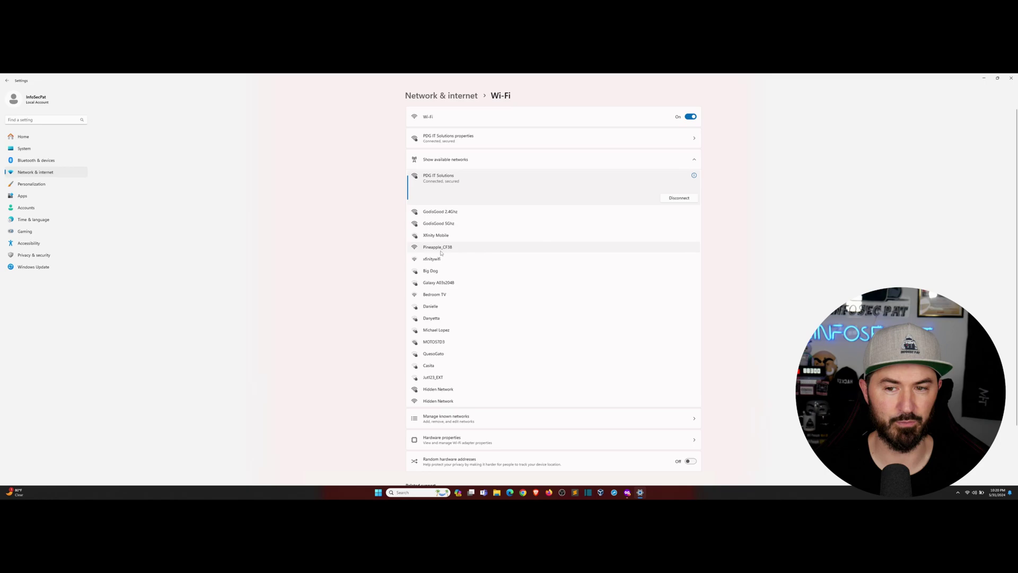
pyautogui.click(440, 248)
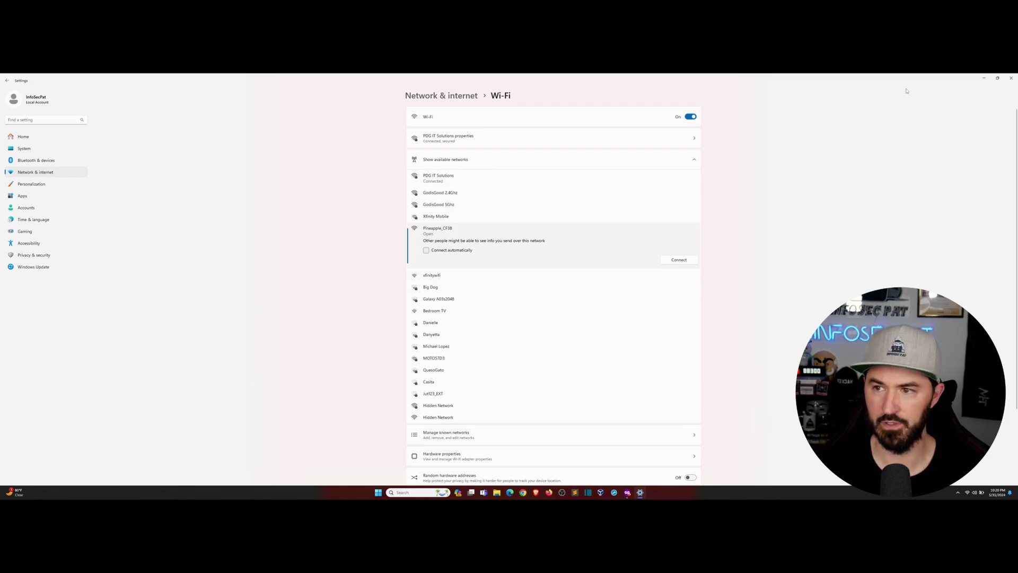
pyautogui.click(984, 78)
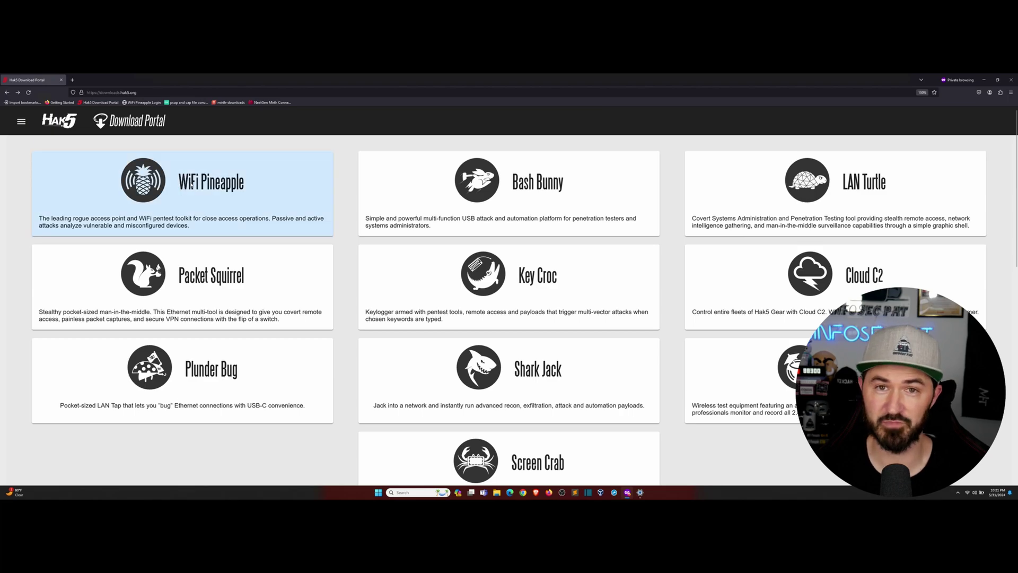
# - Download the WiFi Pineapple NANO 2.7.0-stable firmware from the Legacy section
pyautogui.click(204, 183)
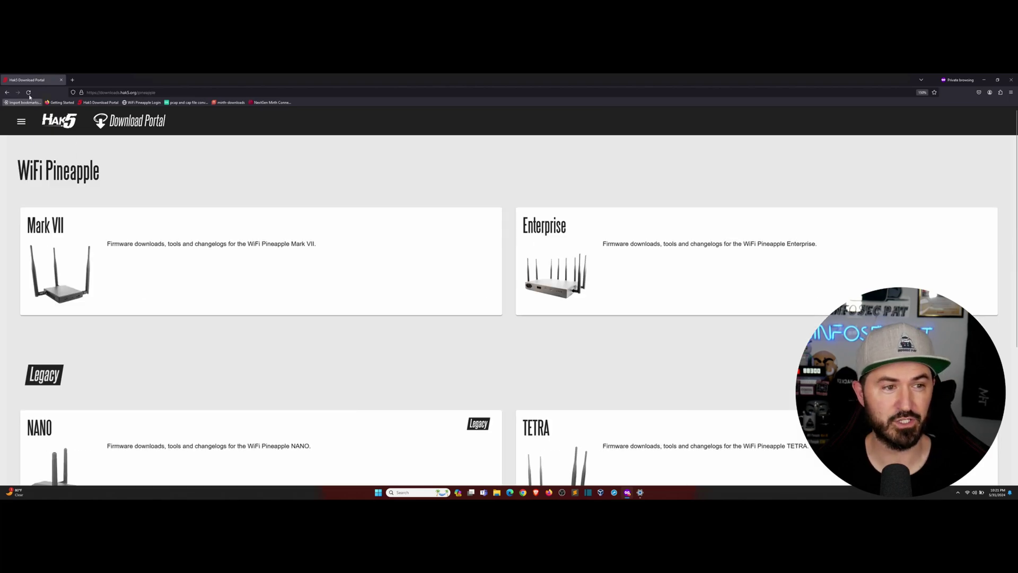
pyautogui.click(7, 93)
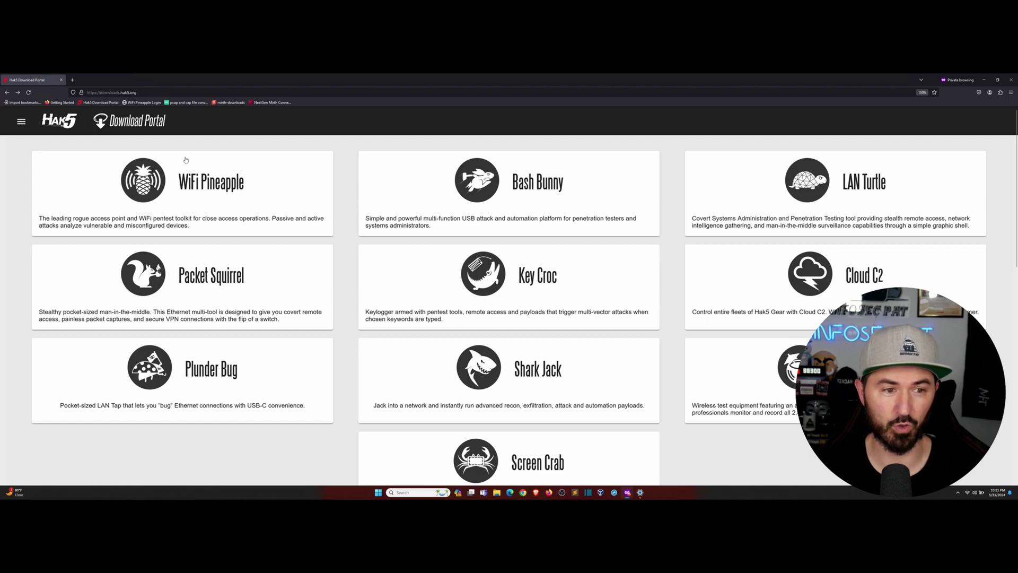
pyautogui.click(228, 198)
pyautogui.scroll(-3, 183, 215)
pyautogui.scroll(2, 181, 211)
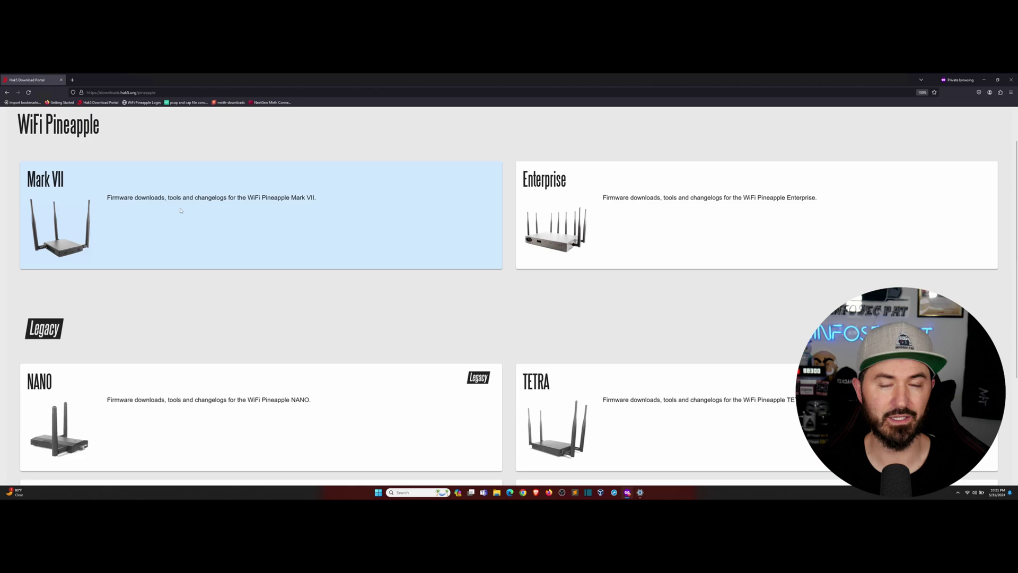
pyautogui.scroll(1, 181, 211)
pyautogui.scroll(-2, 195, 234)
pyautogui.scroll(-1, 320, 228)
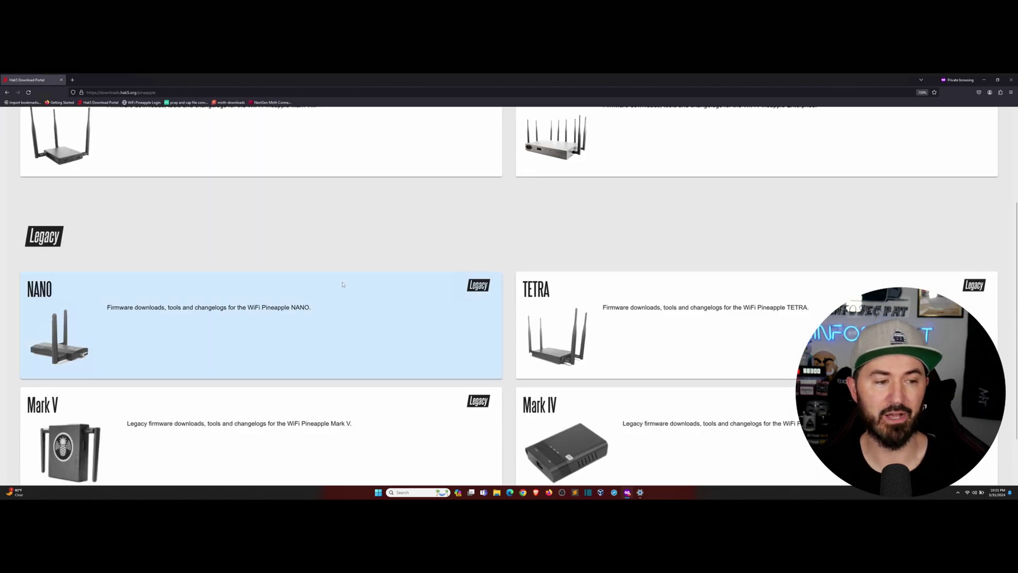
pyautogui.click(163, 320)
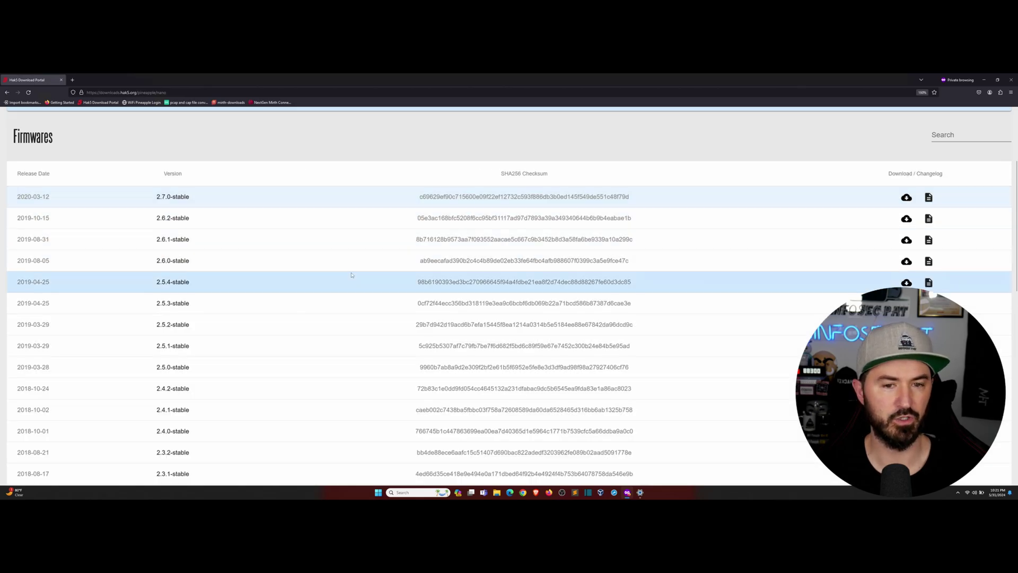
pyautogui.scroll(2, 350, 275)
pyautogui.scroll(3, 228, 244)
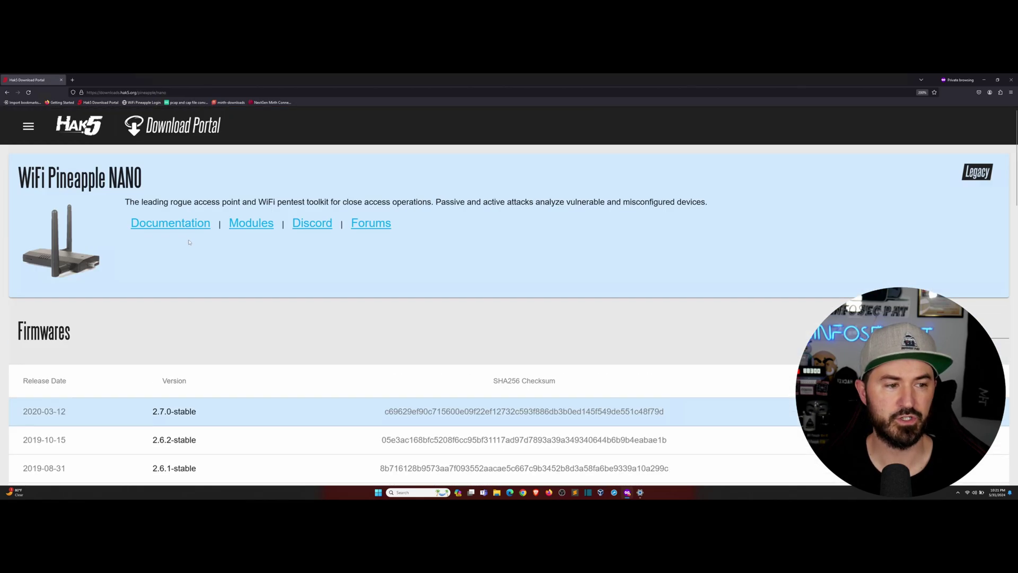
pyautogui.scroll(-2, 174, 300)
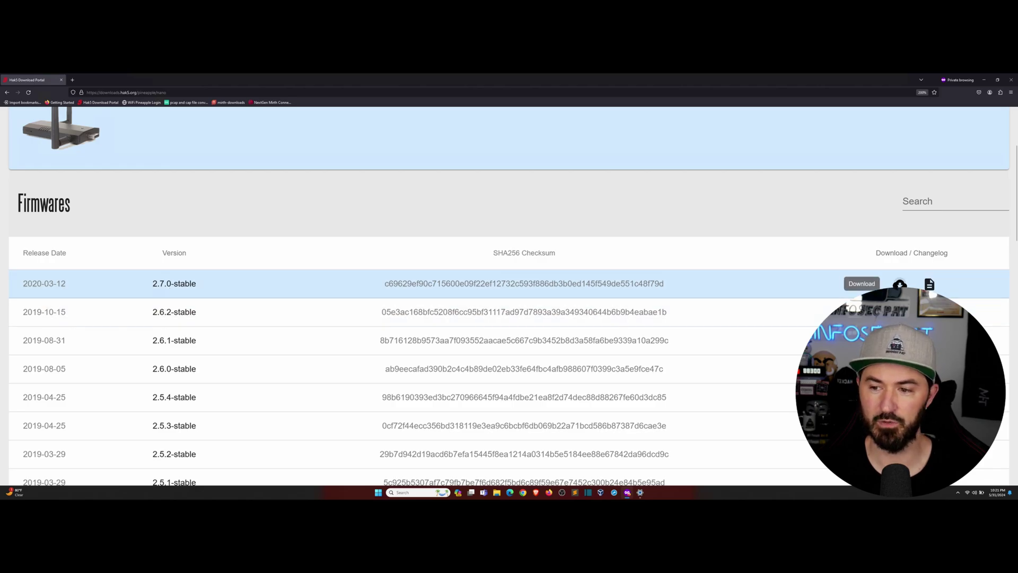
pyautogui.click(900, 285)
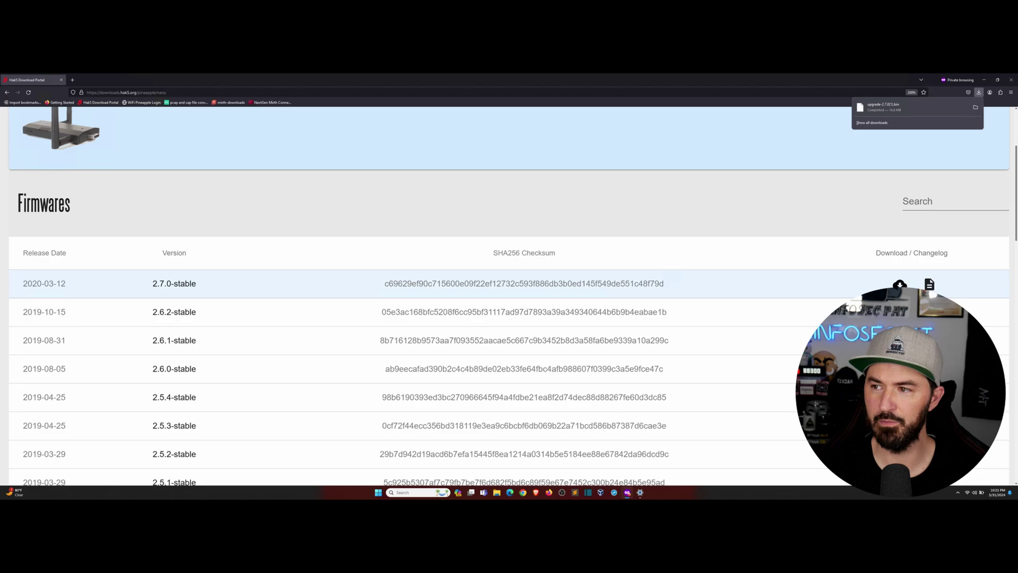
pyautogui.click(641, 493)
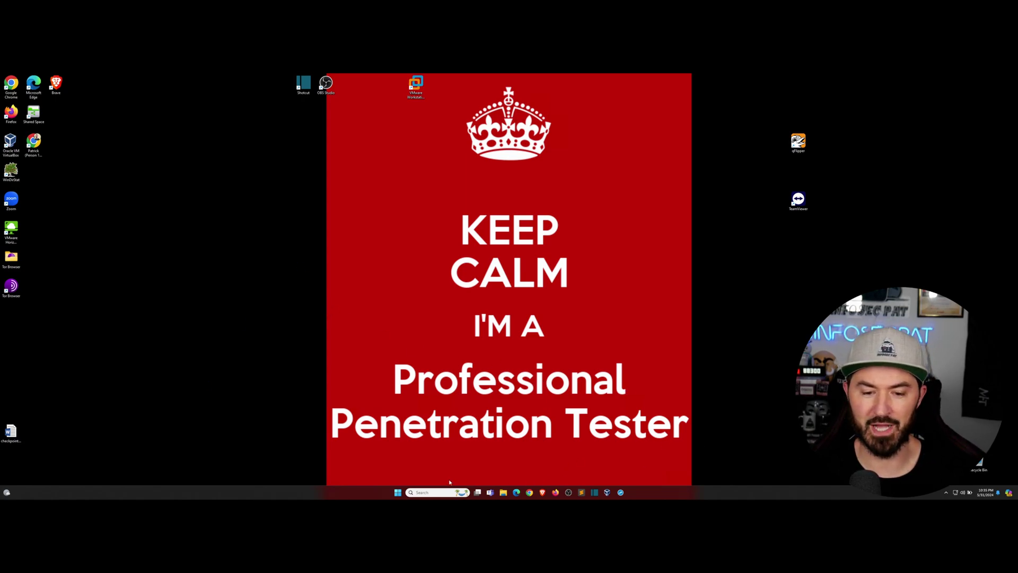
# - Recheck the Wi-Fi list for Pineapple_CF38, then start a new Firefox private window
pyautogui.rightClick(955, 494)
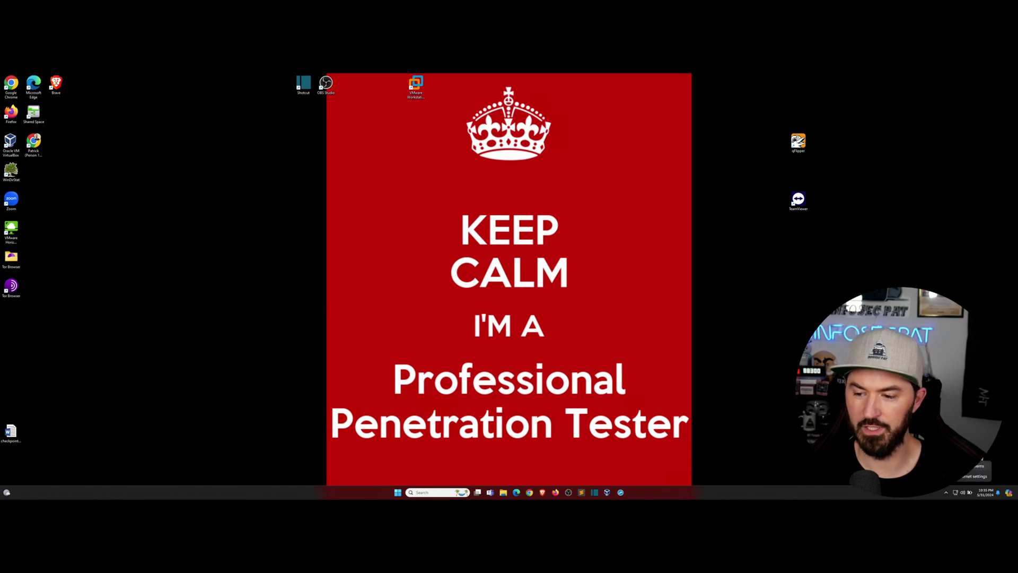
pyautogui.click(974, 475)
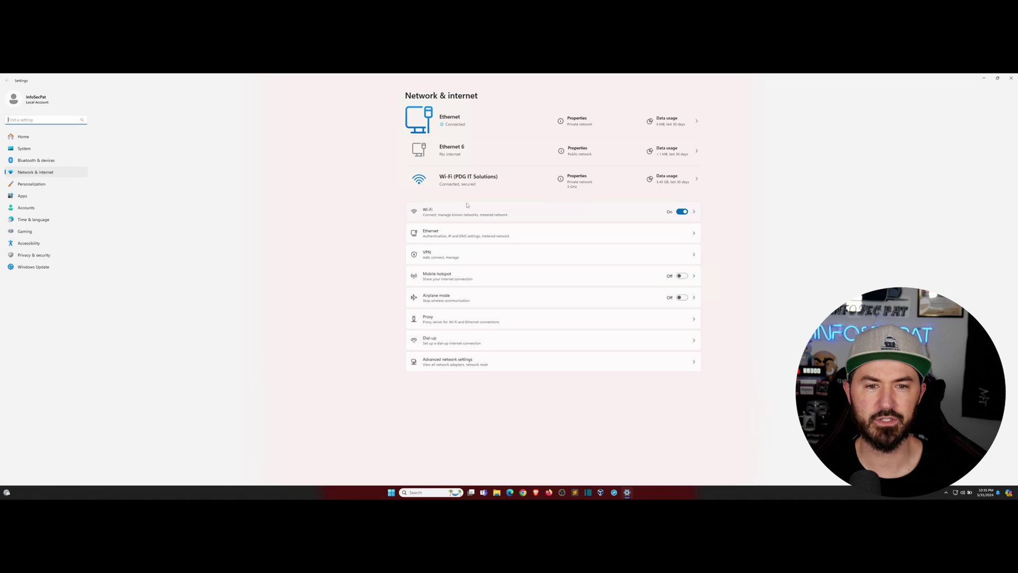
pyautogui.click(437, 213)
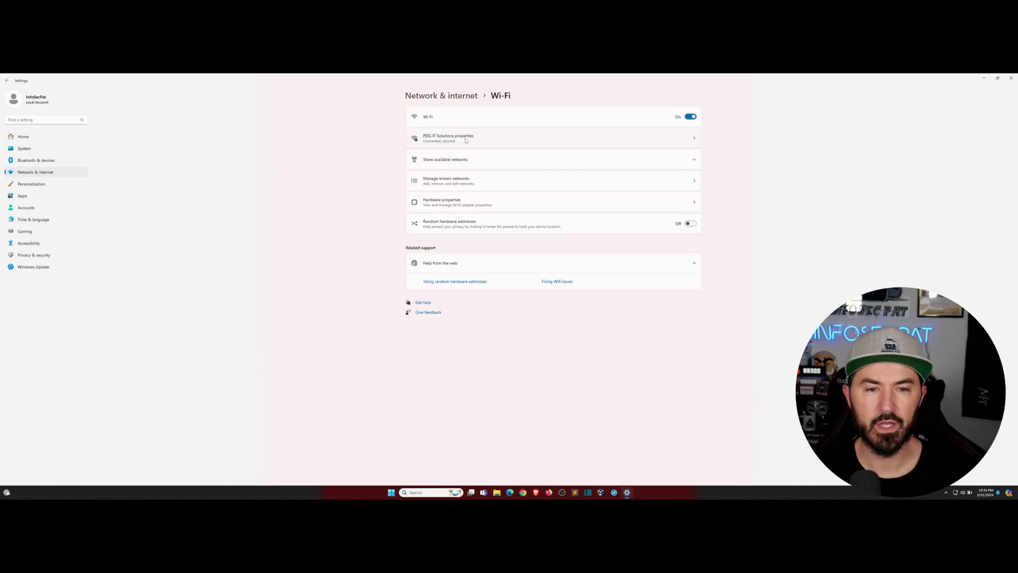
pyautogui.click(437, 162)
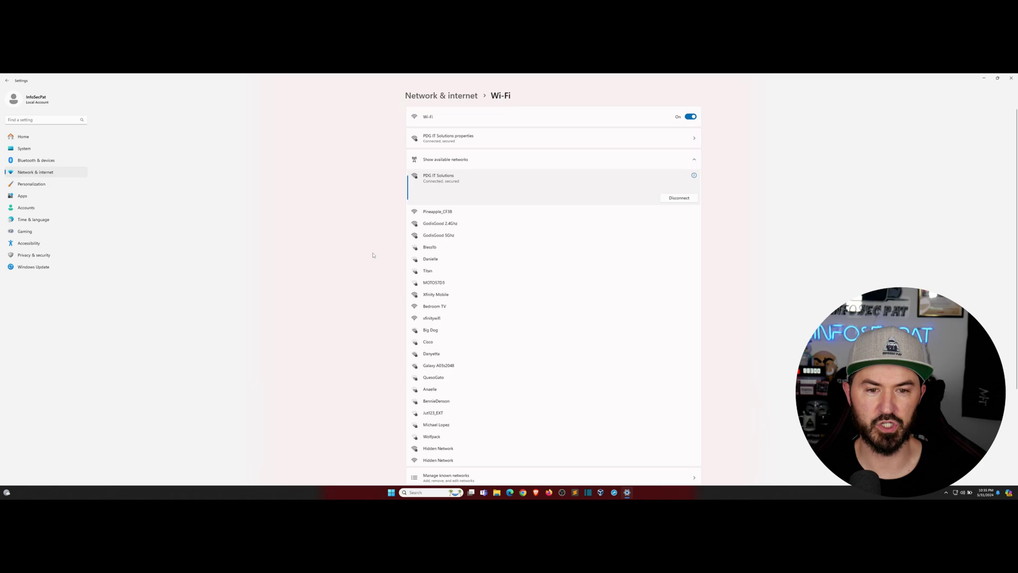
pyautogui.click(449, 212)
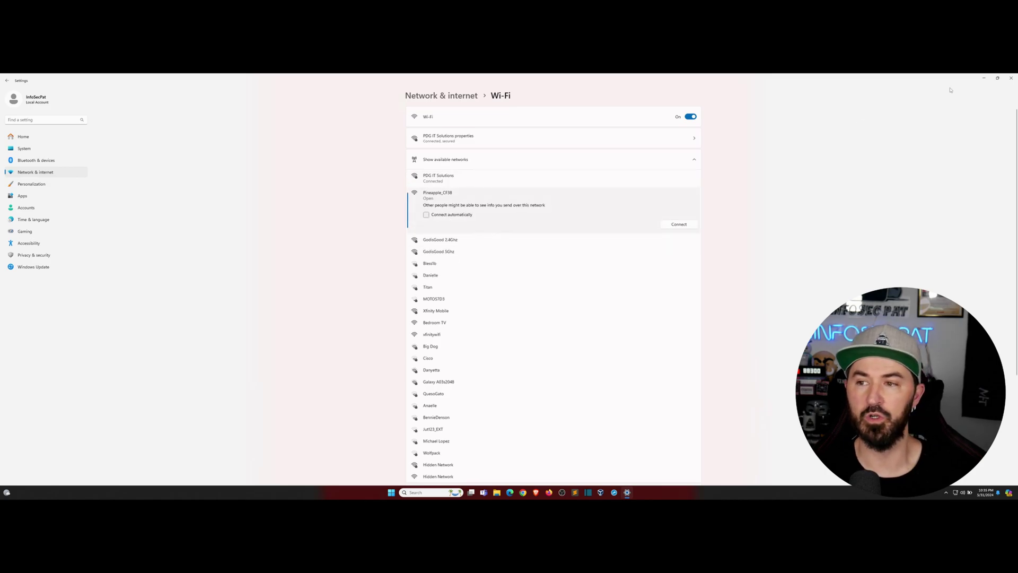
pyautogui.click(985, 78)
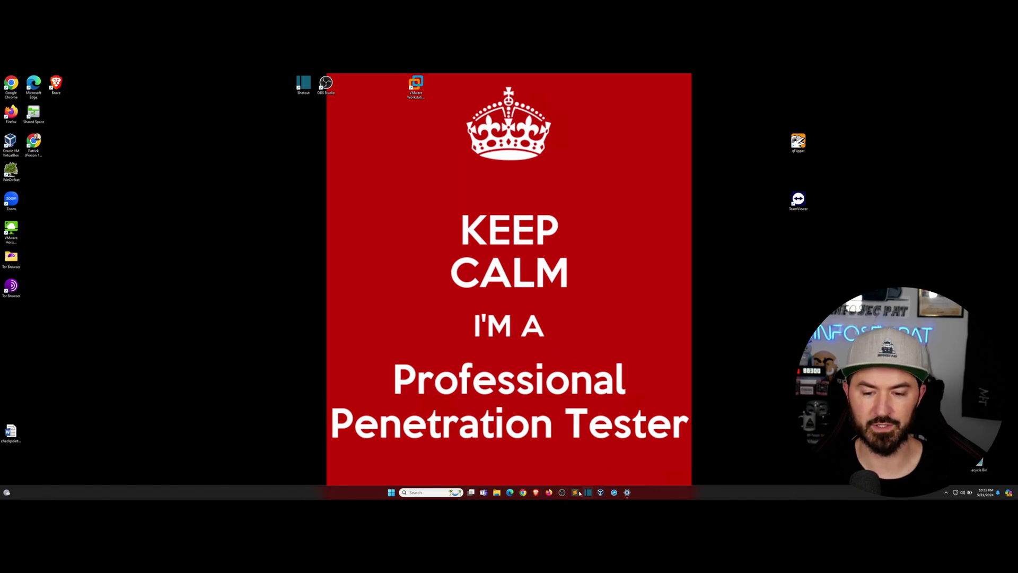
pyautogui.rightClick(550, 493)
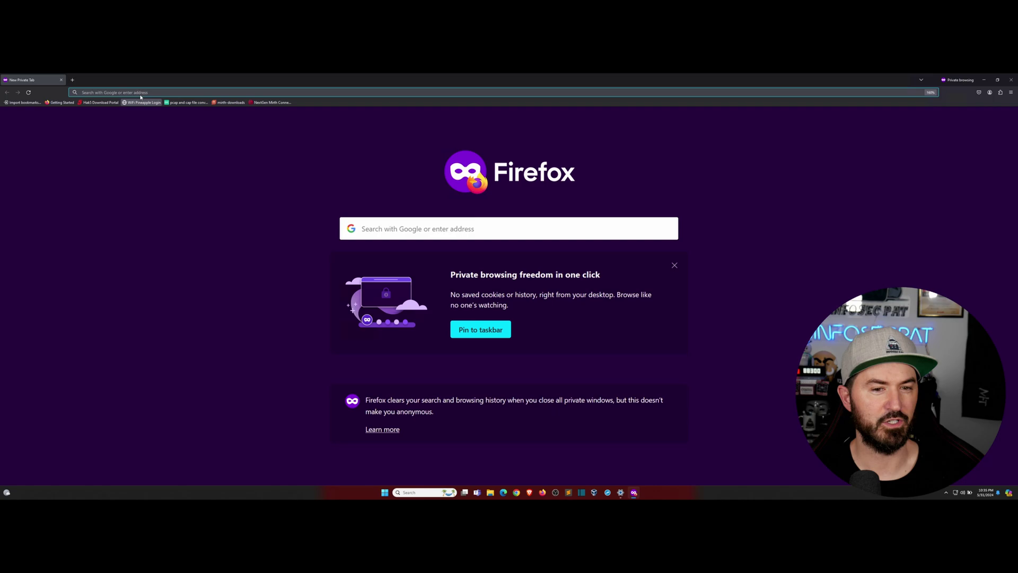
# - Load 172.16.42.1:1471, zoom the page in, and continue past the welcome page
pyautogui.click(143, 92)
pyautogui.write('172.16.42.1:1471/')
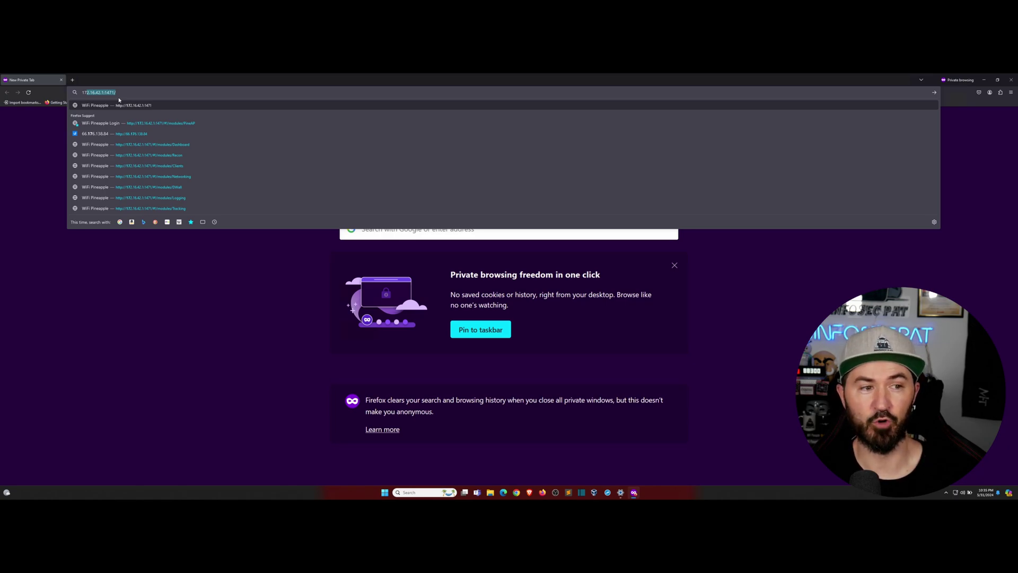
pyautogui.press('Return')
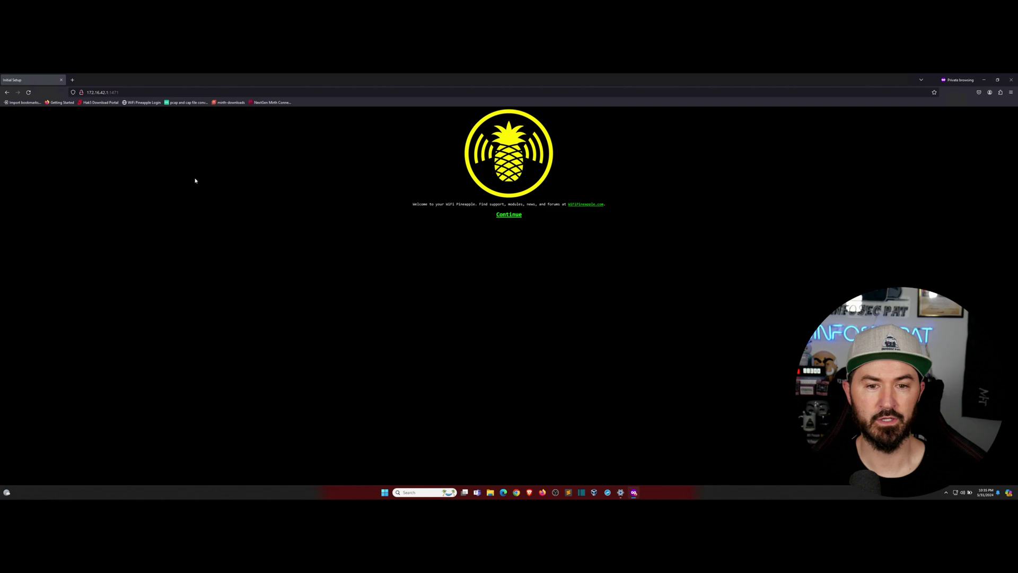
pyautogui.hotkey('ctrl', '+')
pyautogui.hotkey('ctrl', '+')
pyautogui.hotkey('ctrl', '+')
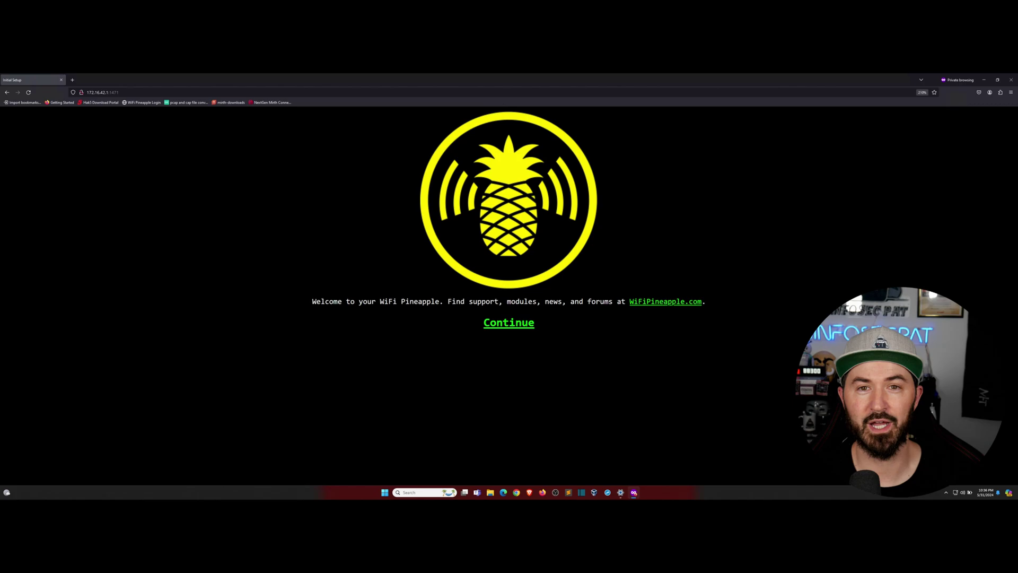
pyautogui.hotkey('ctrl', '+')
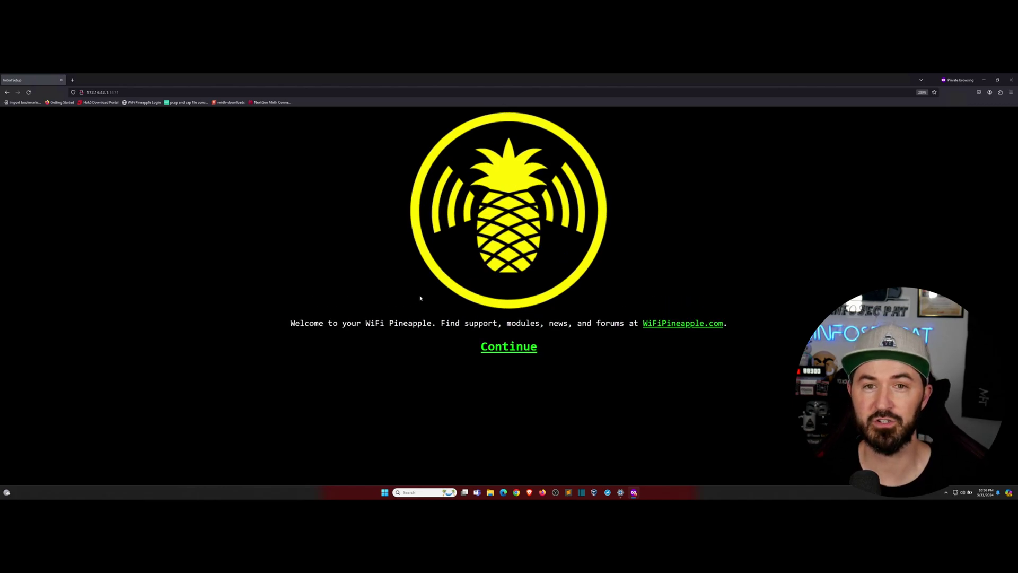
pyautogui.hotkey('ctrl', '+')
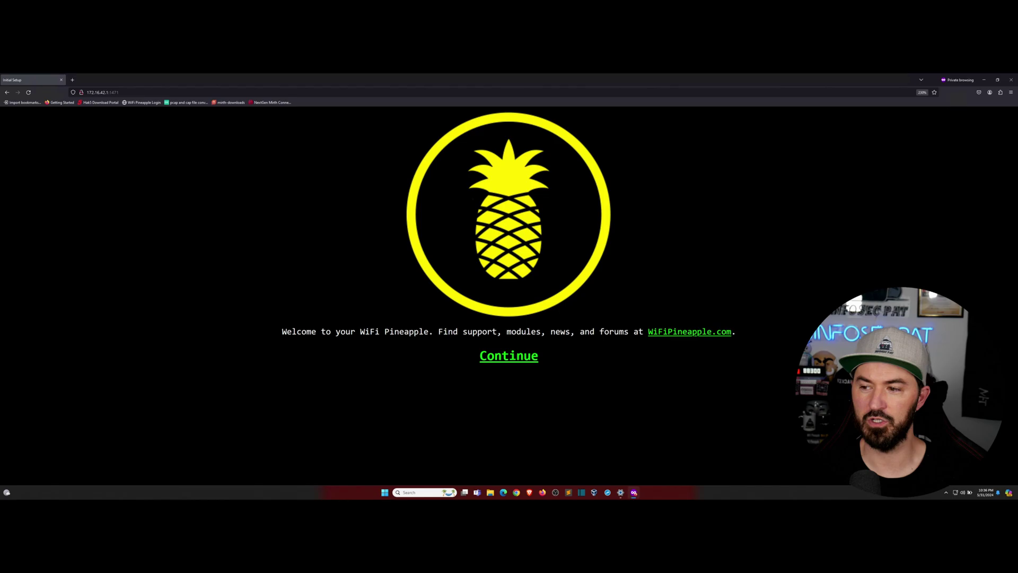
pyautogui.click(507, 356)
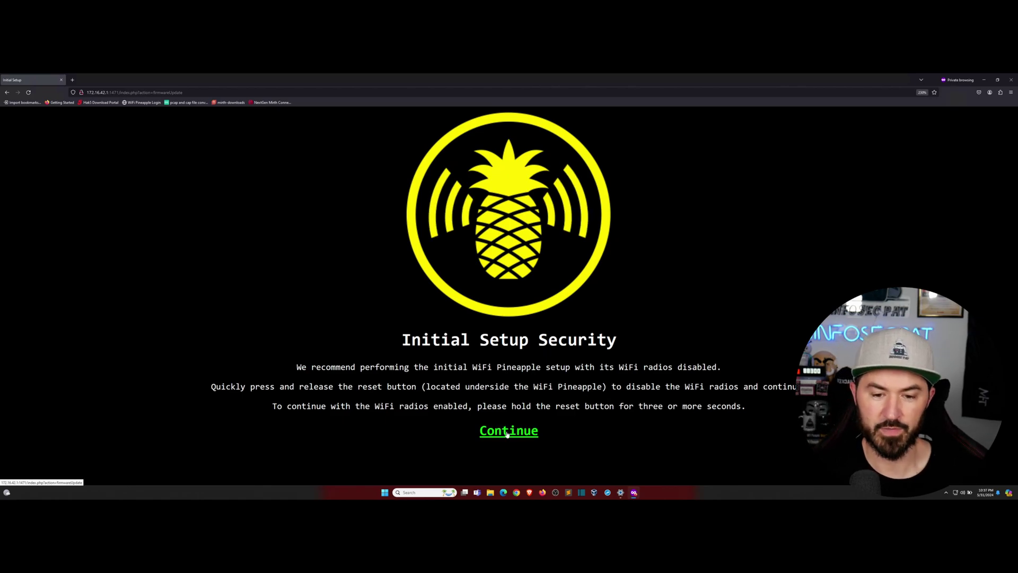
# - Upload upgrade-2.7.0(1).bin from Downloads and start the firmware upgrade
pyautogui.click(501, 429)
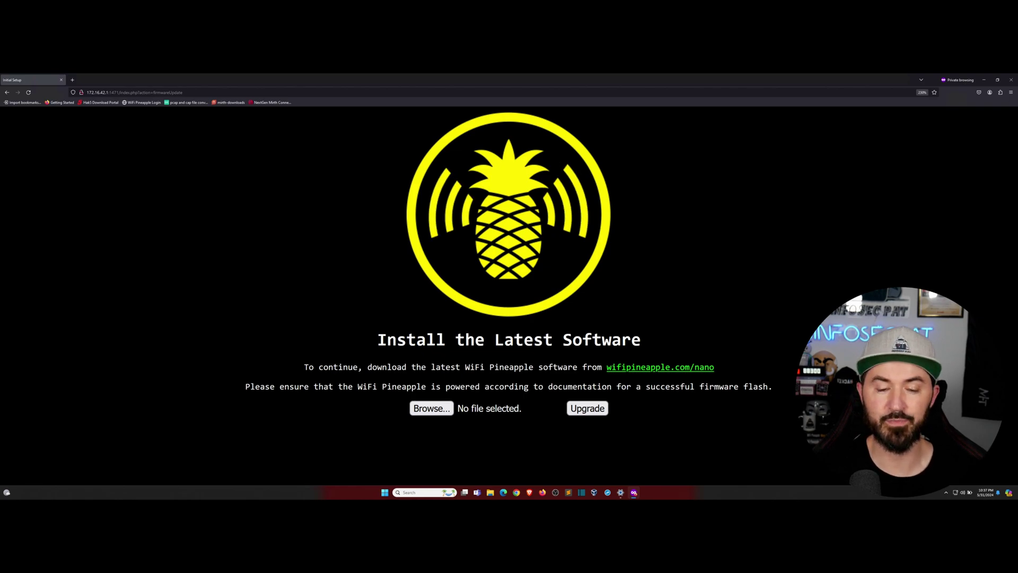
pyautogui.moveTo(387, 340); pyautogui.dragTo(544, 340)
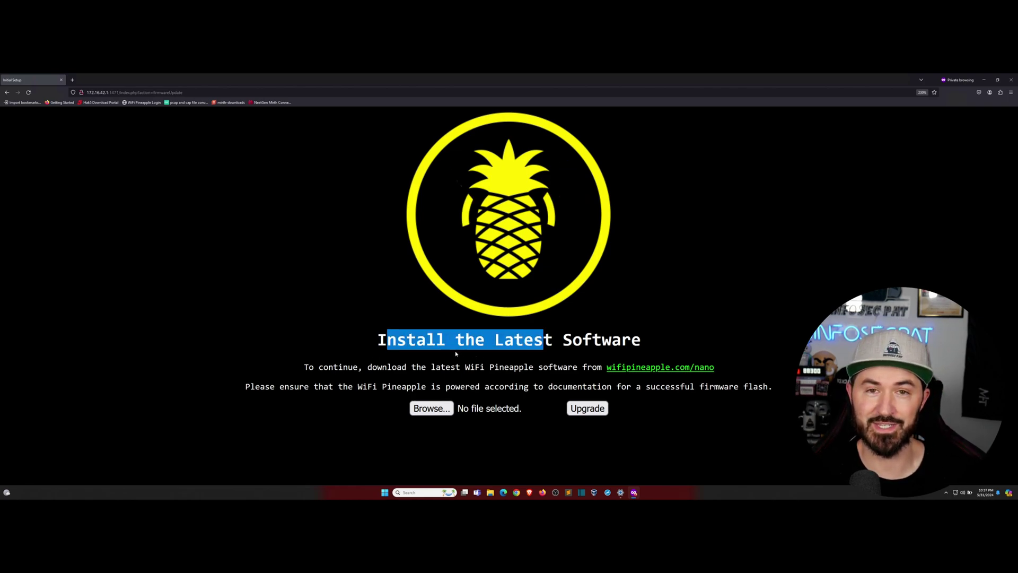
pyautogui.click(442, 412)
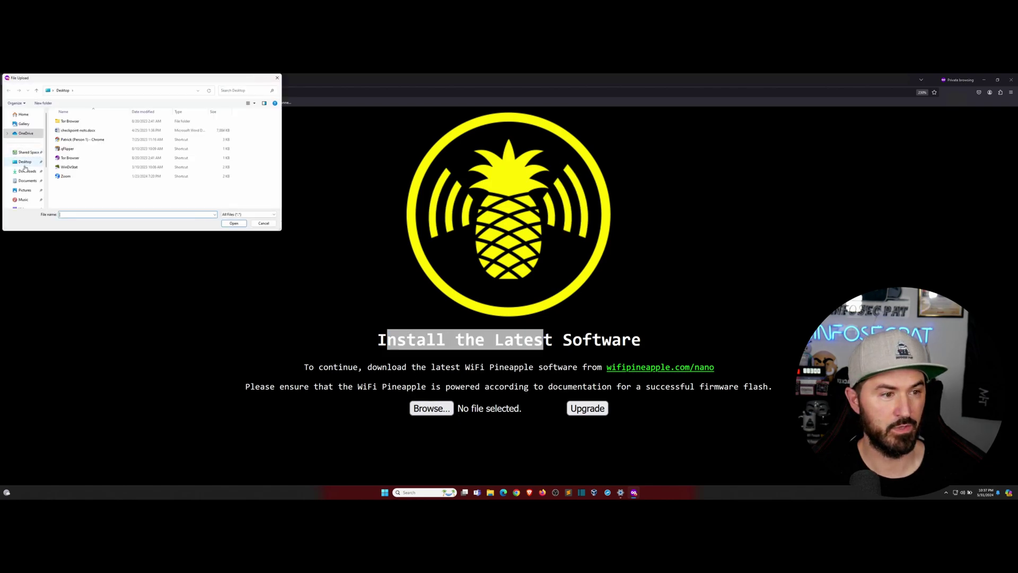
pyautogui.click(27, 171)
pyautogui.click(77, 129)
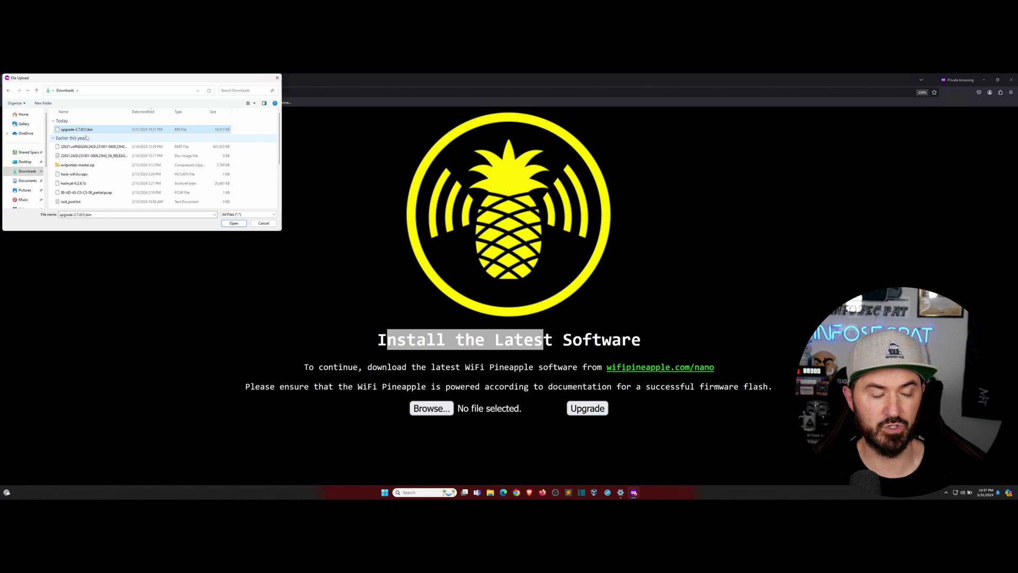
pyautogui.click(234, 223)
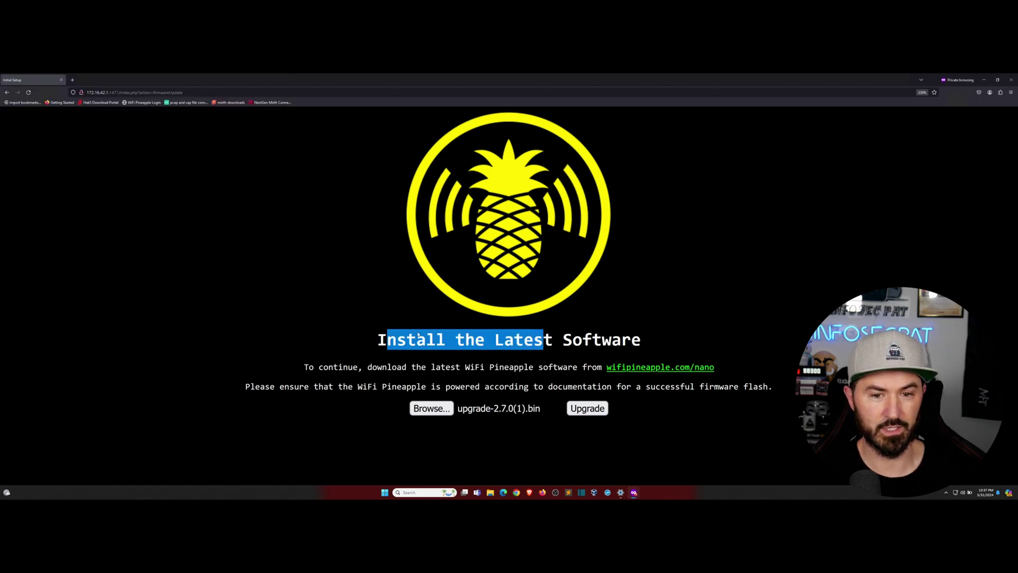
pyautogui.click(587, 408)
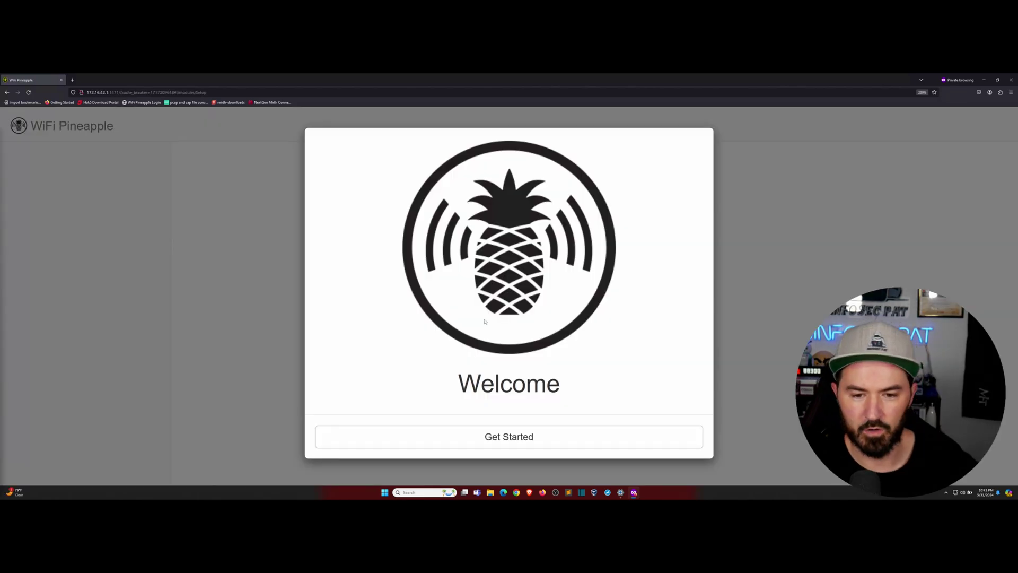
# - Pass Get Started and the 2.7.0 changelog, reloading once, through to Secure Setup
pyautogui.click(560, 434)
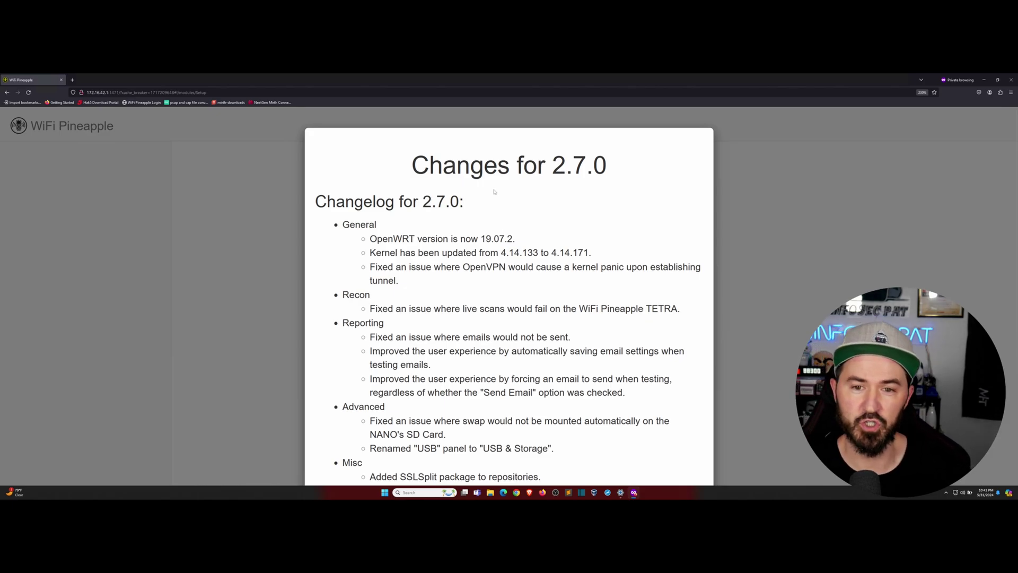
pyautogui.scroll(-1, 393, 237)
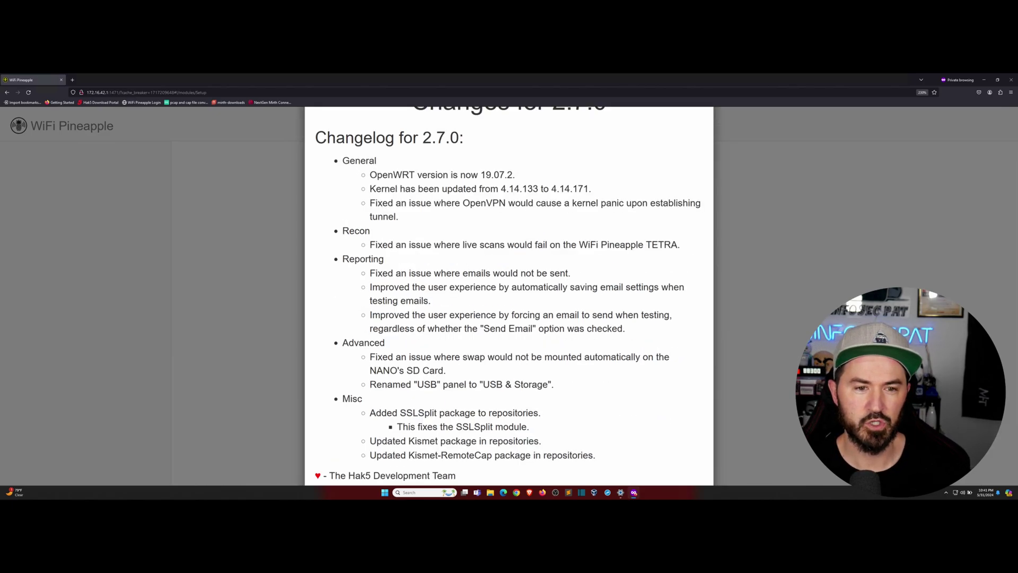
pyautogui.moveTo(339, 165); pyautogui.dragTo(372, 258)
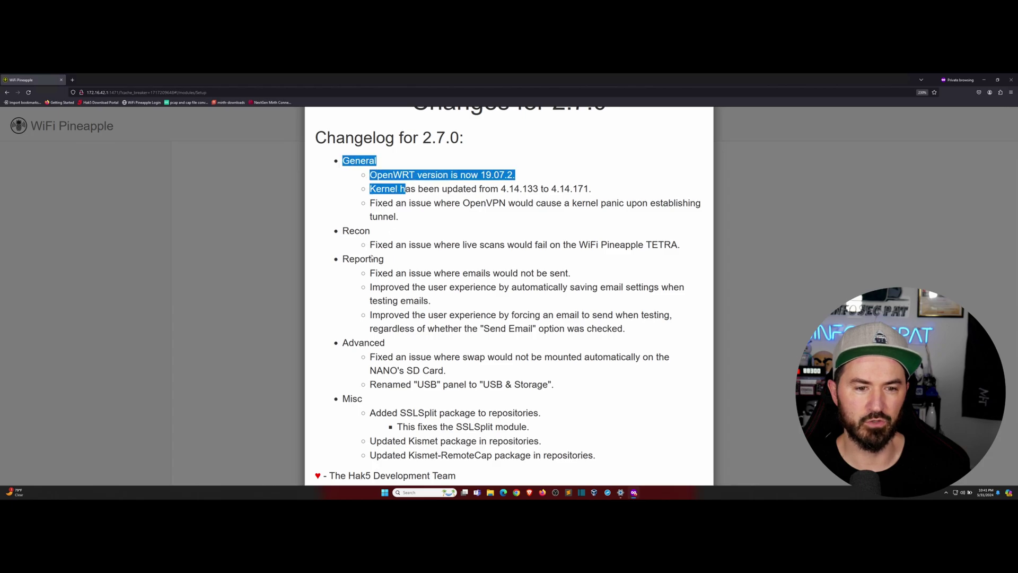
pyautogui.scroll(-1, 362, 275)
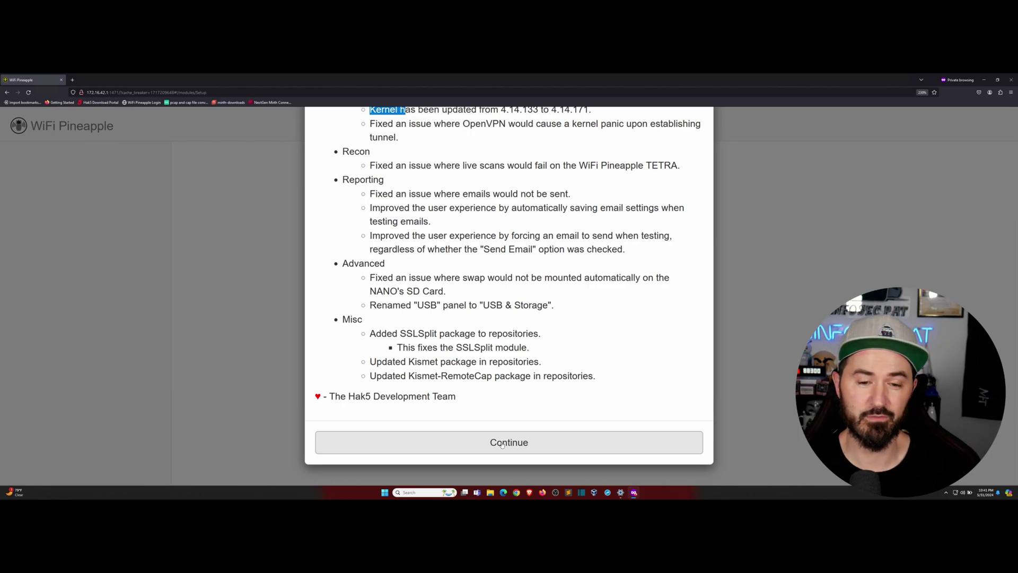
pyautogui.click(502, 443)
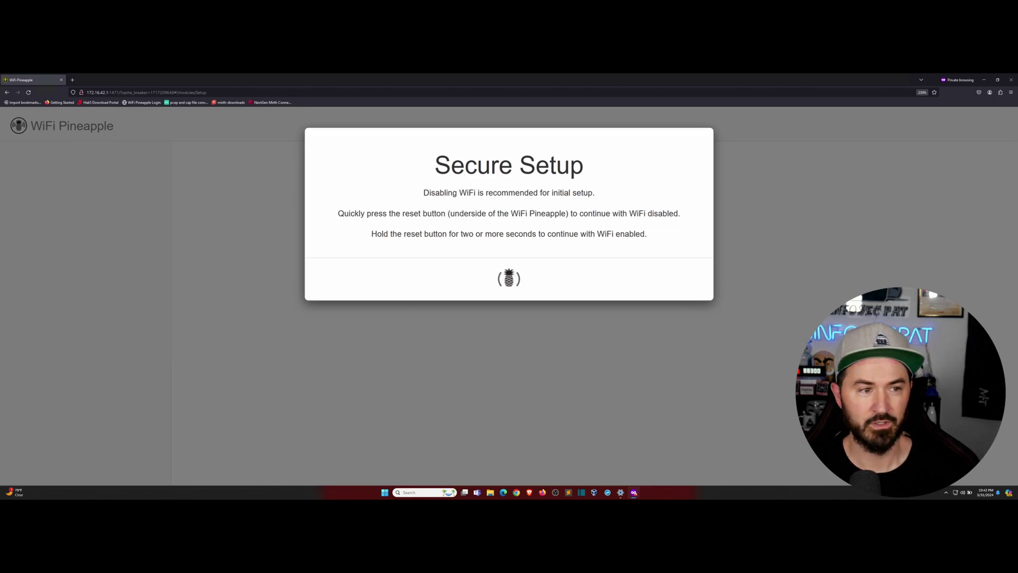
pyautogui.click(28, 93)
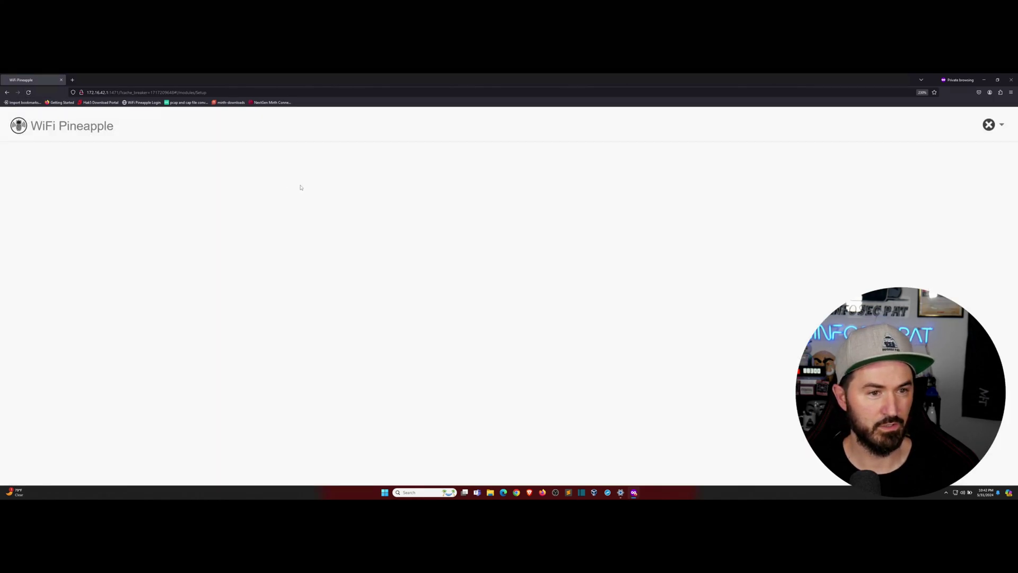
pyautogui.click(459, 439)
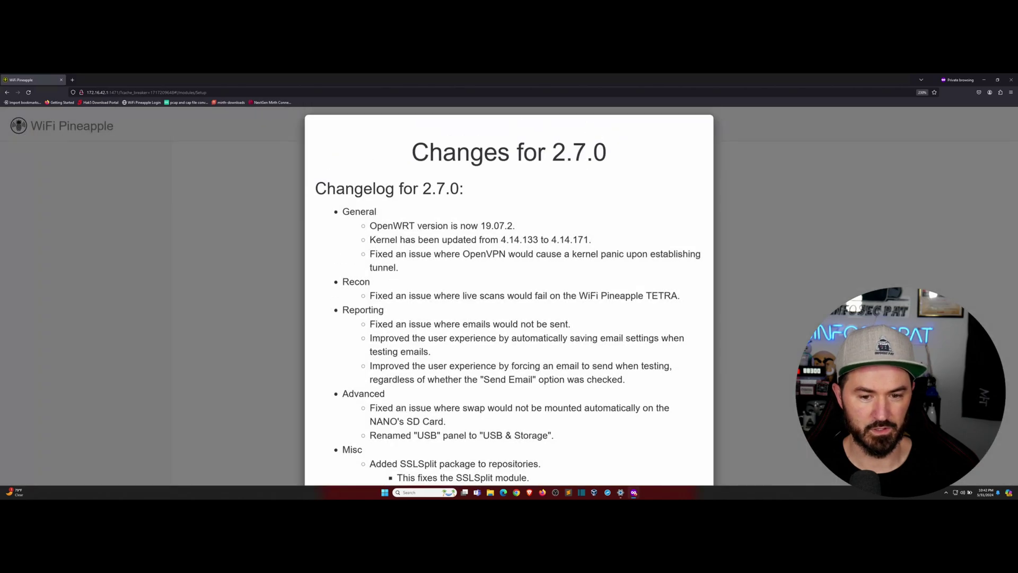
pyautogui.scroll(-3, 459, 439)
pyautogui.click(498, 440)
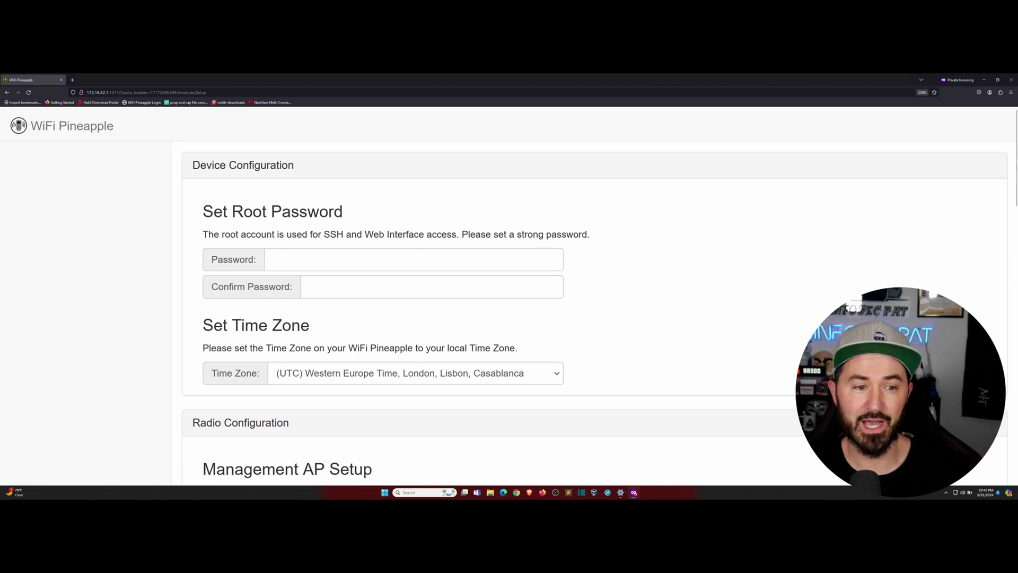
# - Enter and confirm the root password, and choose (GMT-5) Eastern Time (US & Canada)
pyautogui.press('Tab')
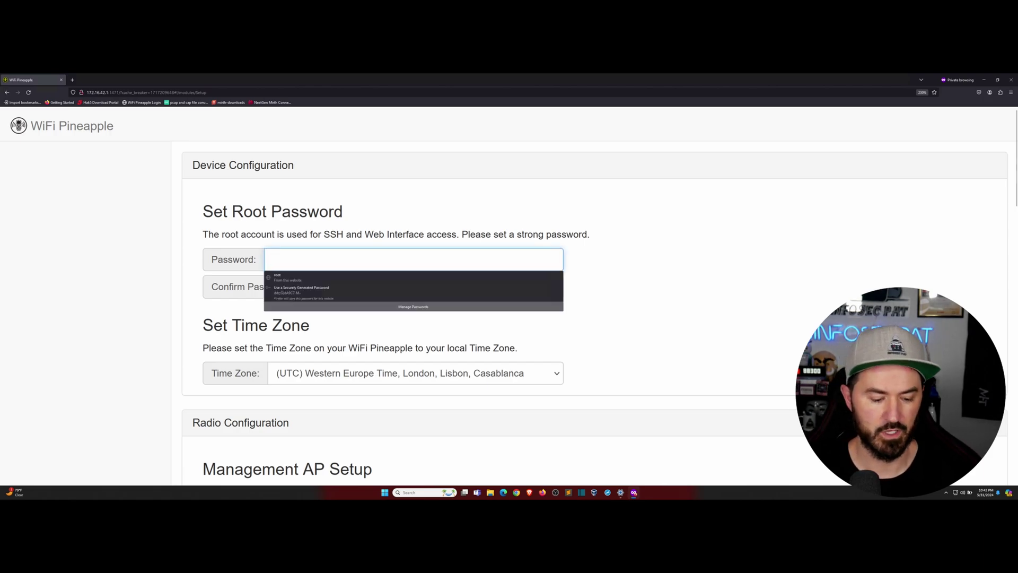
pyautogui.write('********')
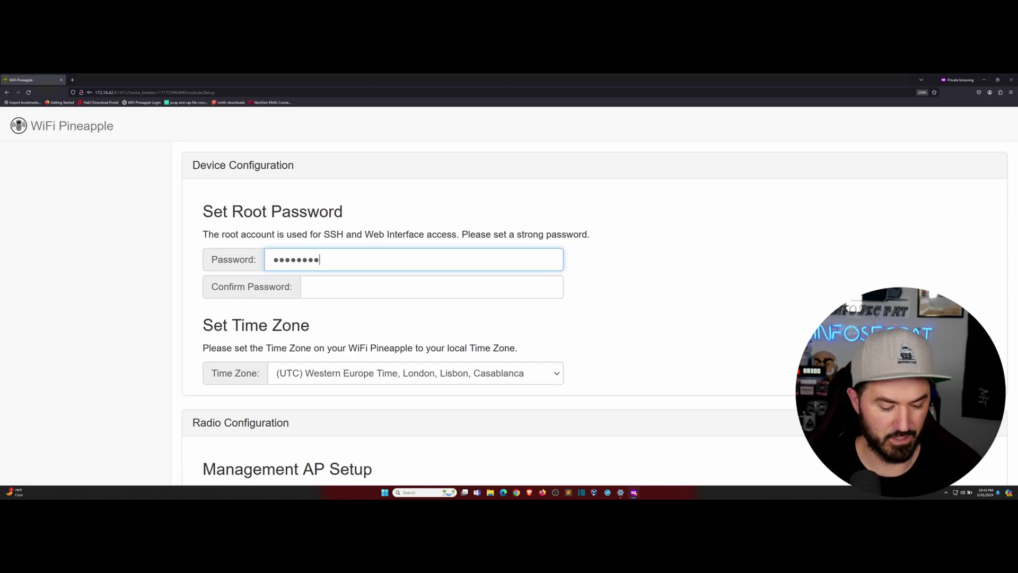
pyautogui.write('******')
pyautogui.press('Tab')
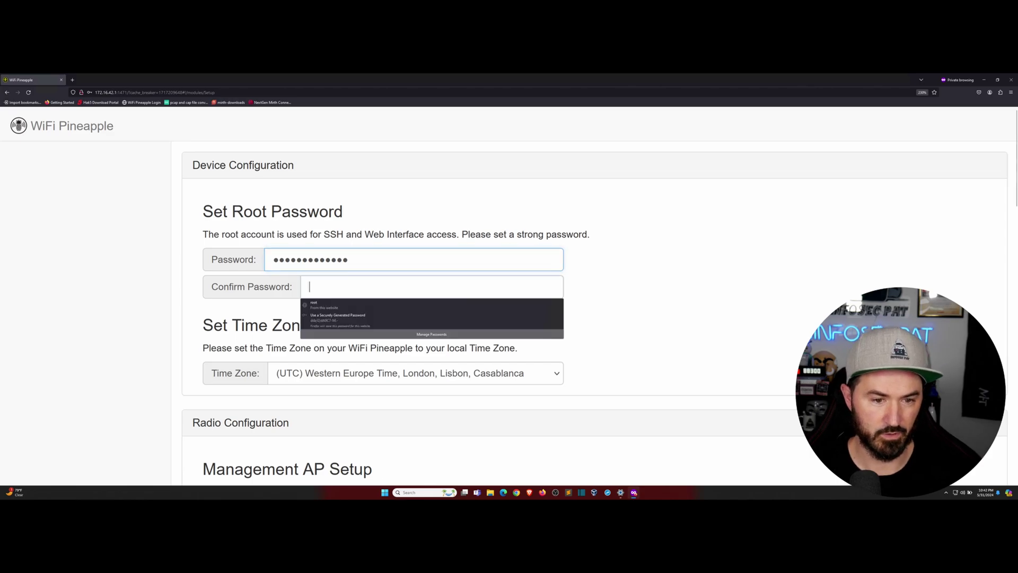
pyautogui.write('*******')
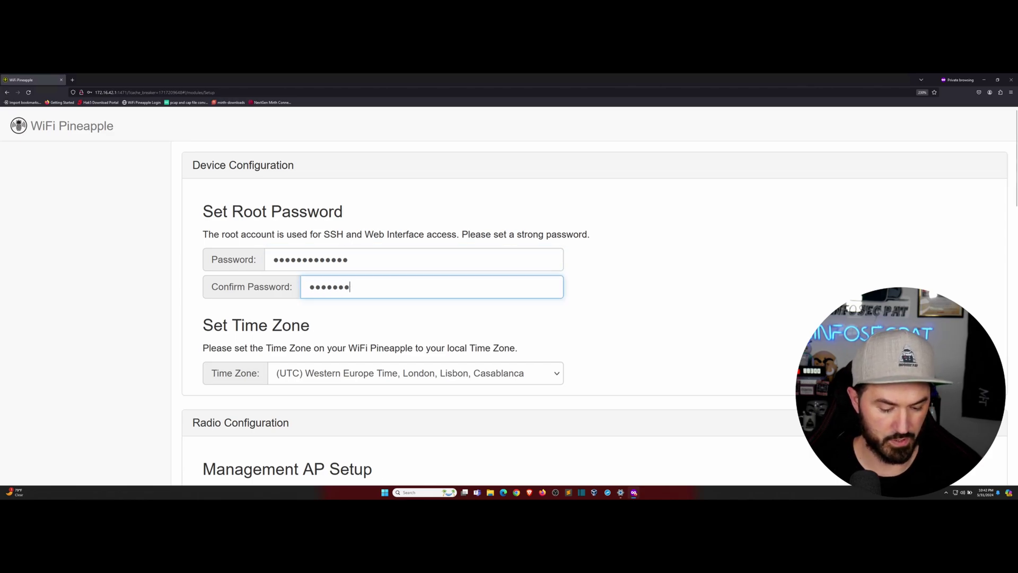
pyautogui.write('*******')
pyautogui.scroll(-2, 412, 352)
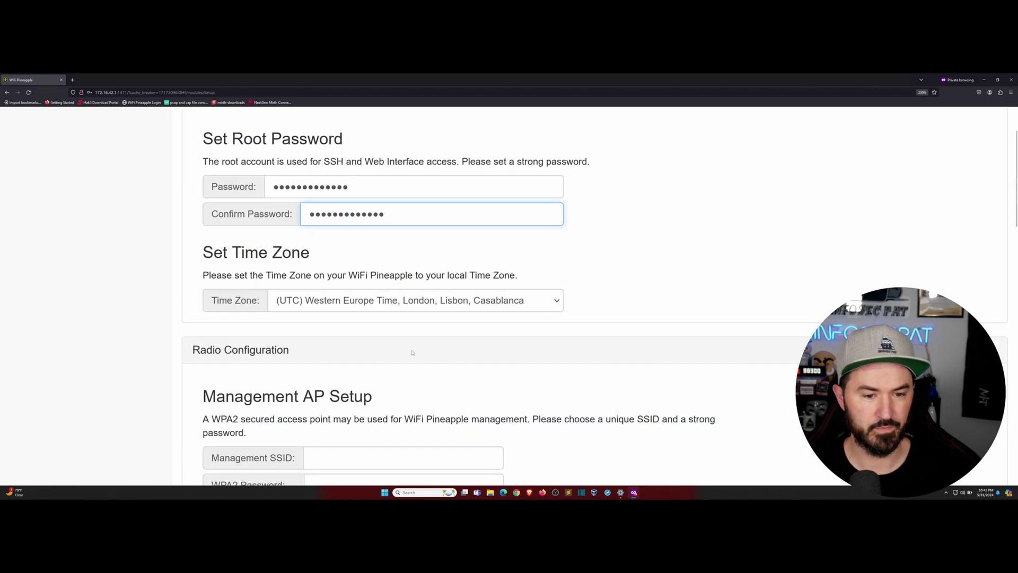
pyautogui.click(340, 299)
pyautogui.scroll(-3, 342, 283)
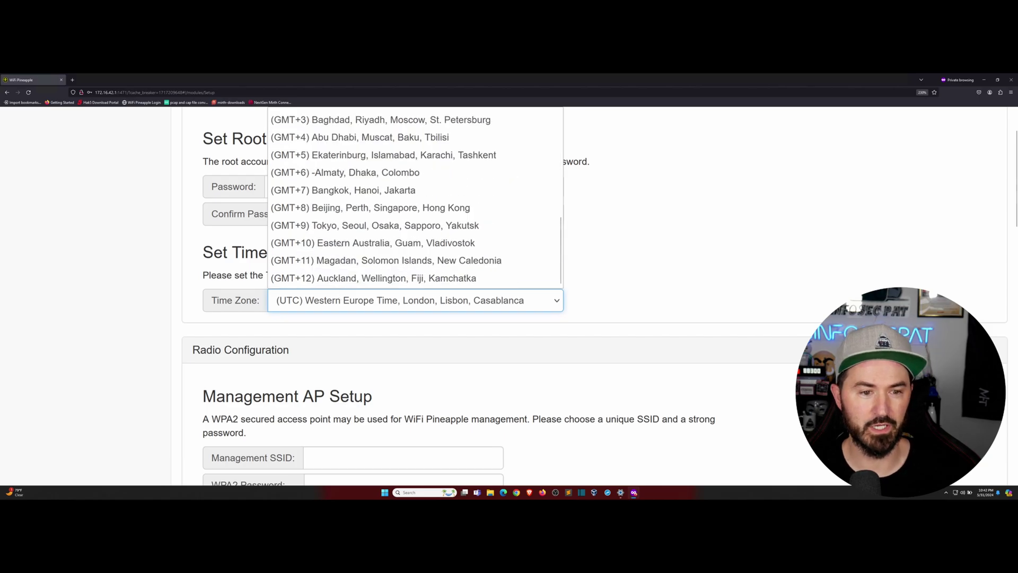
pyautogui.scroll(5, 344, 243)
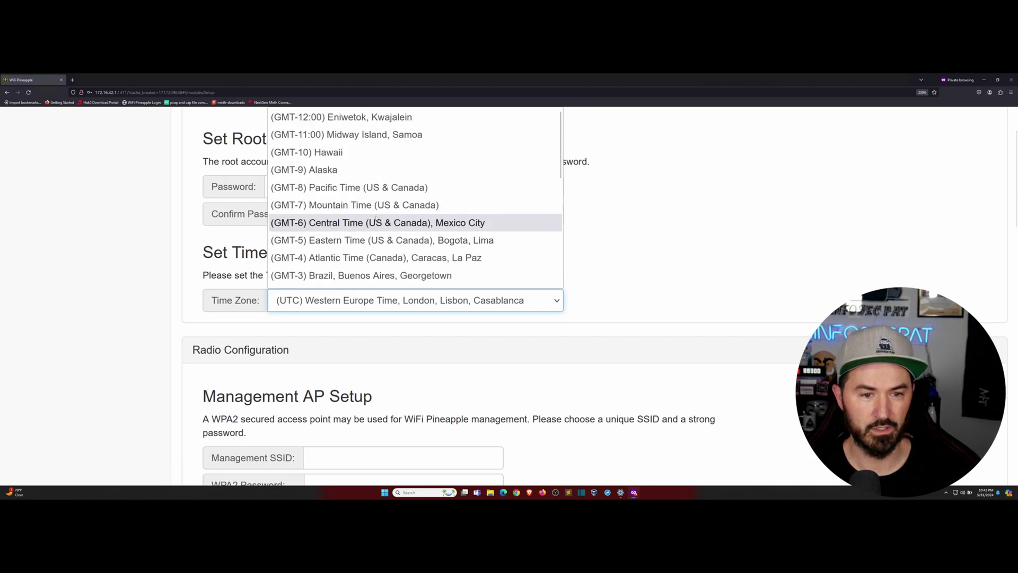
pyautogui.click(373, 241)
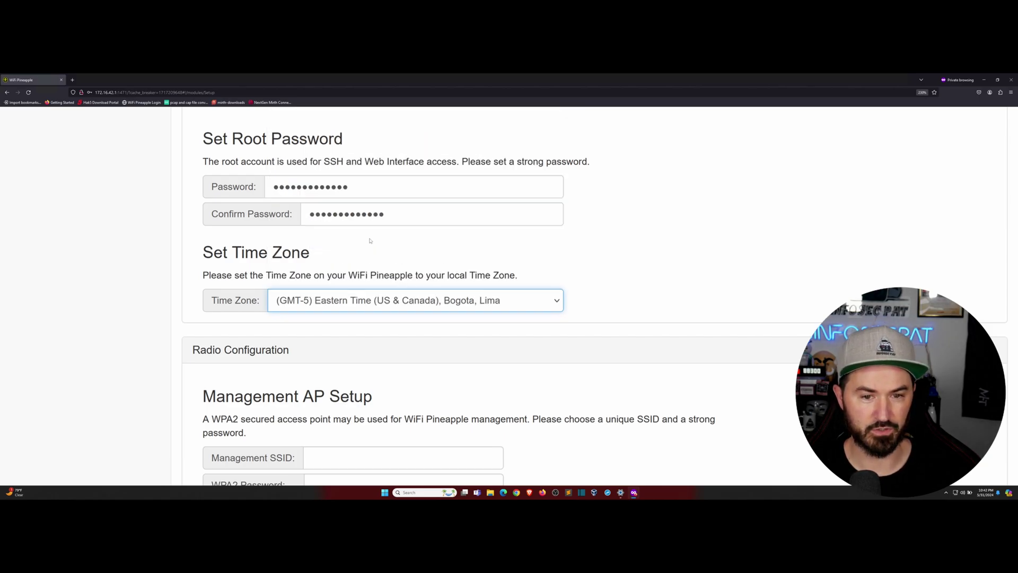
pyautogui.click(371, 306)
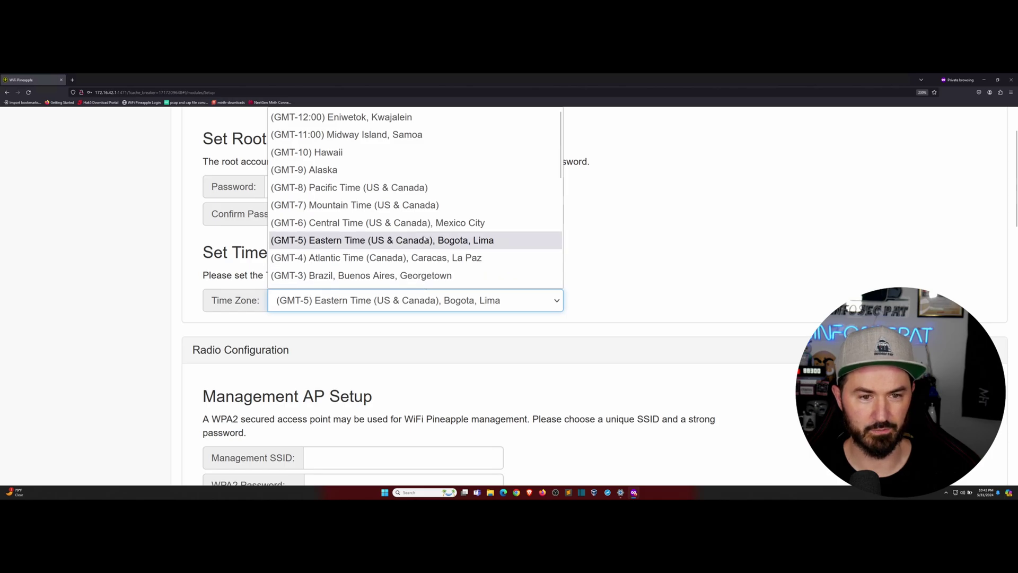
pyautogui.scroll(-4, 420, 245)
pyautogui.scroll(4, 421, 242)
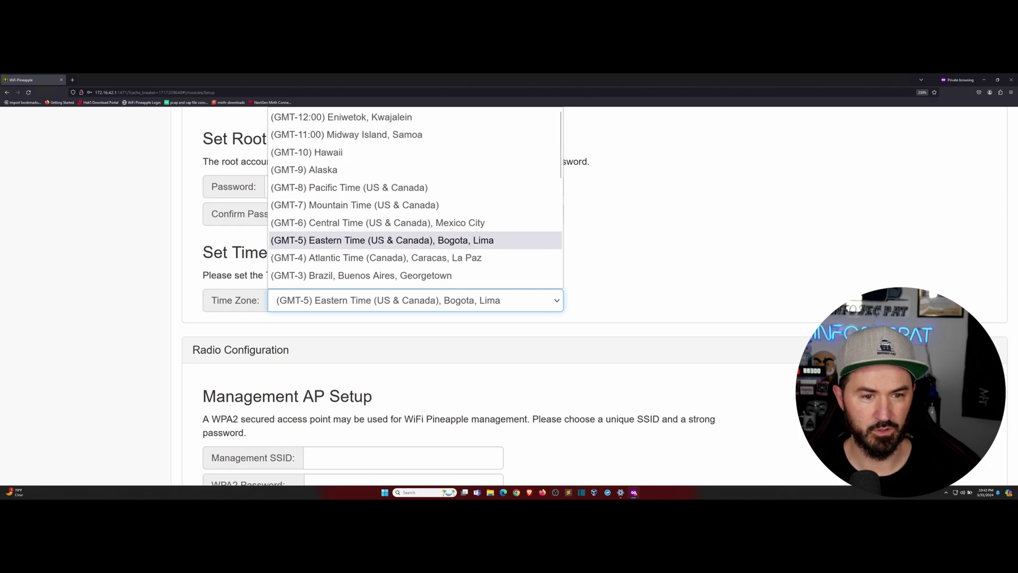
pyautogui.click(380, 241)
pyautogui.scroll(-3, 711, 298)
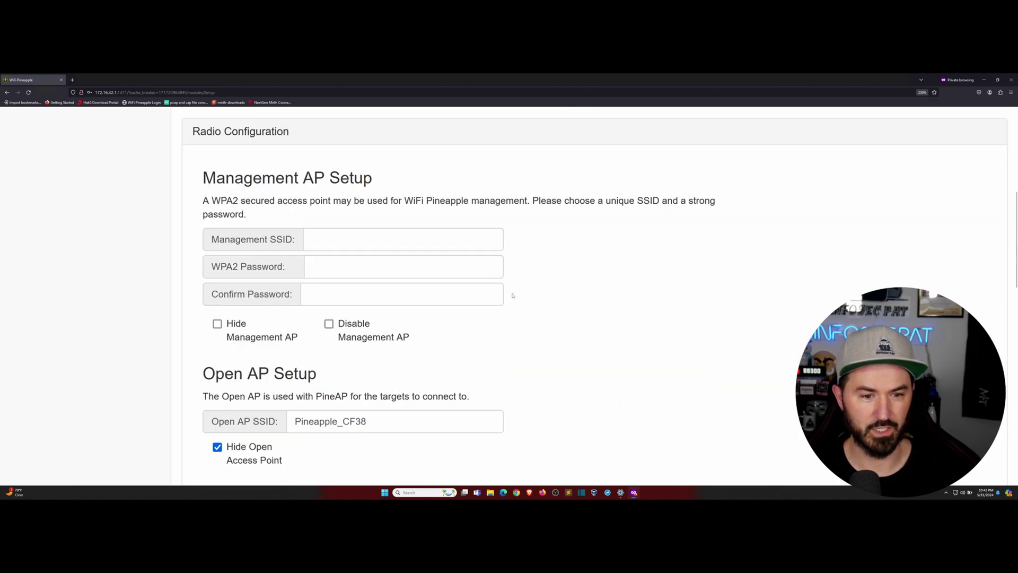
pyautogui.scroll(1, 237, 215)
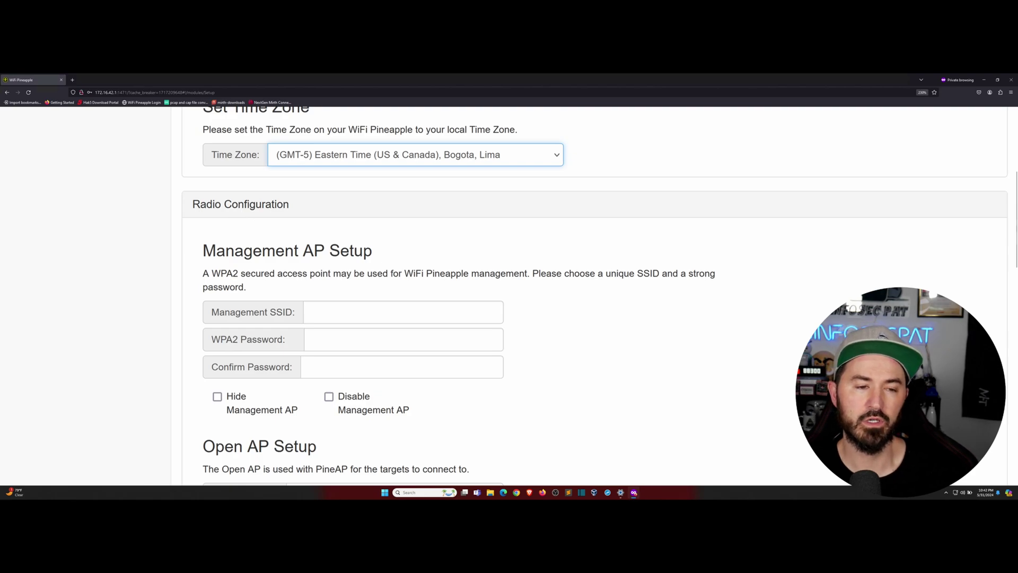
# - Fill in the Management AP SSID and WPA2 password, and rename the open AP to Pineapple_OPEN
pyautogui.press('Tab')
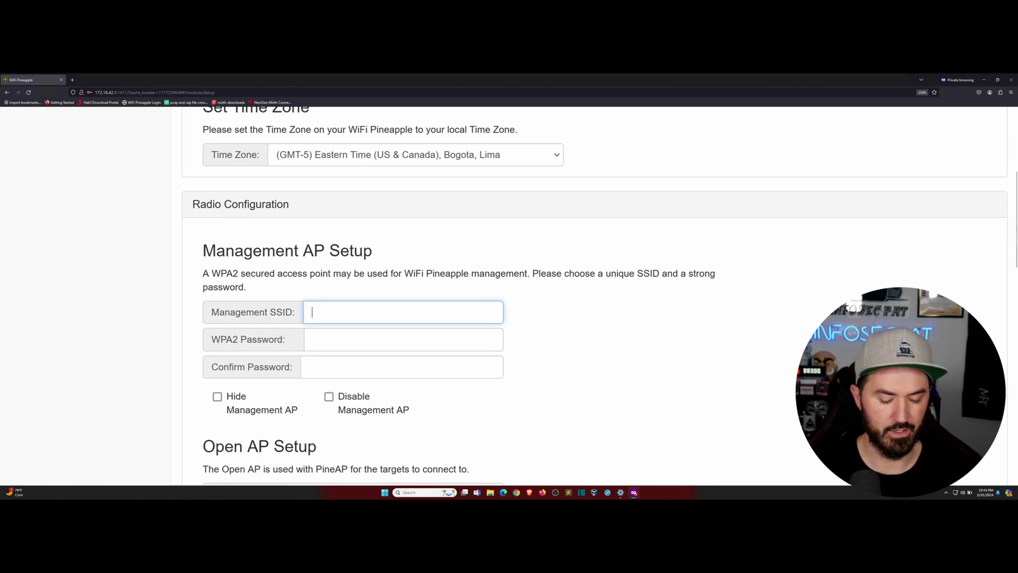
pyautogui.write('Wif')
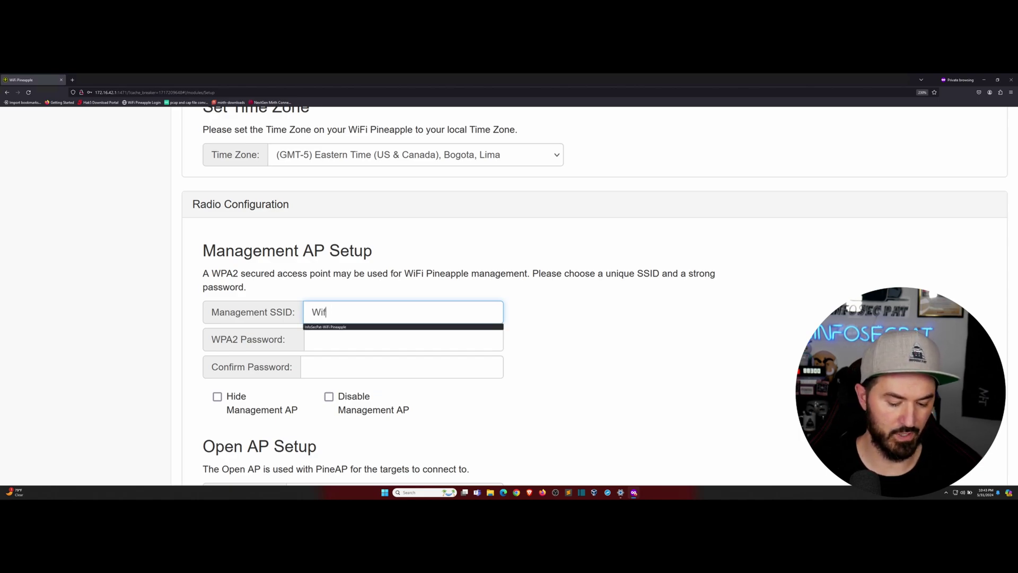
pyautogui.write('i-')
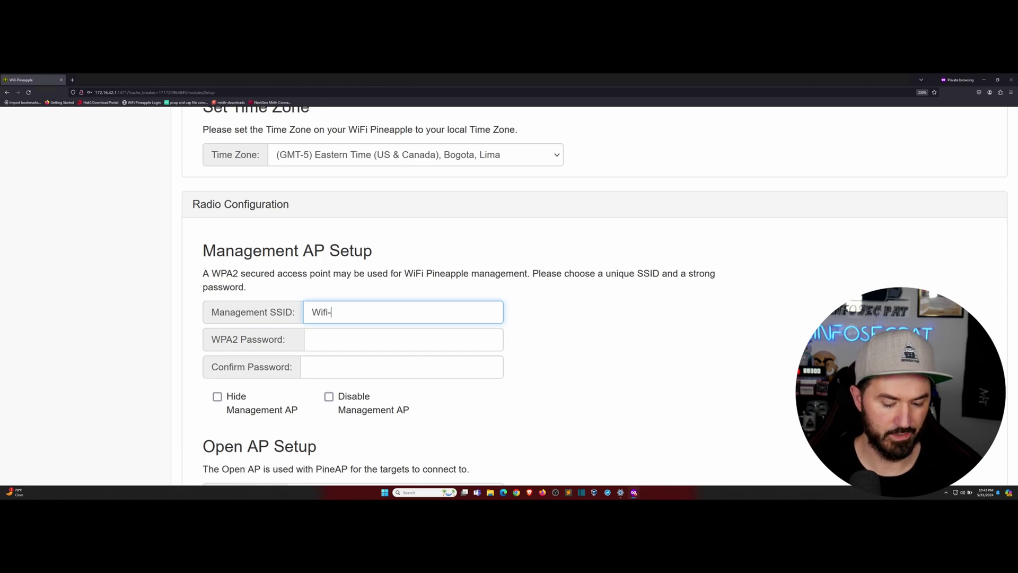
pyautogui.write('InfoSec Pat')
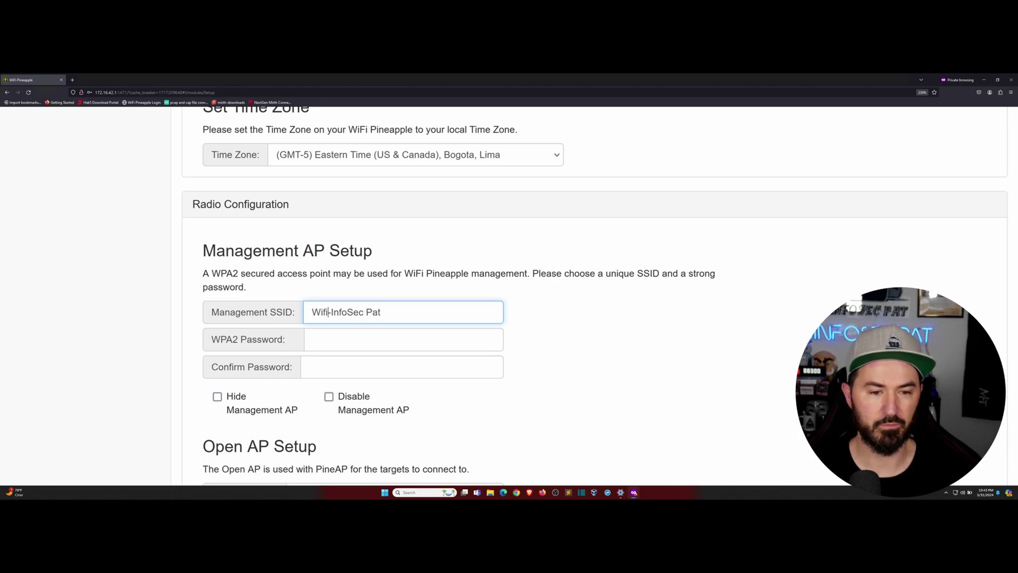
pyautogui.write('-P')
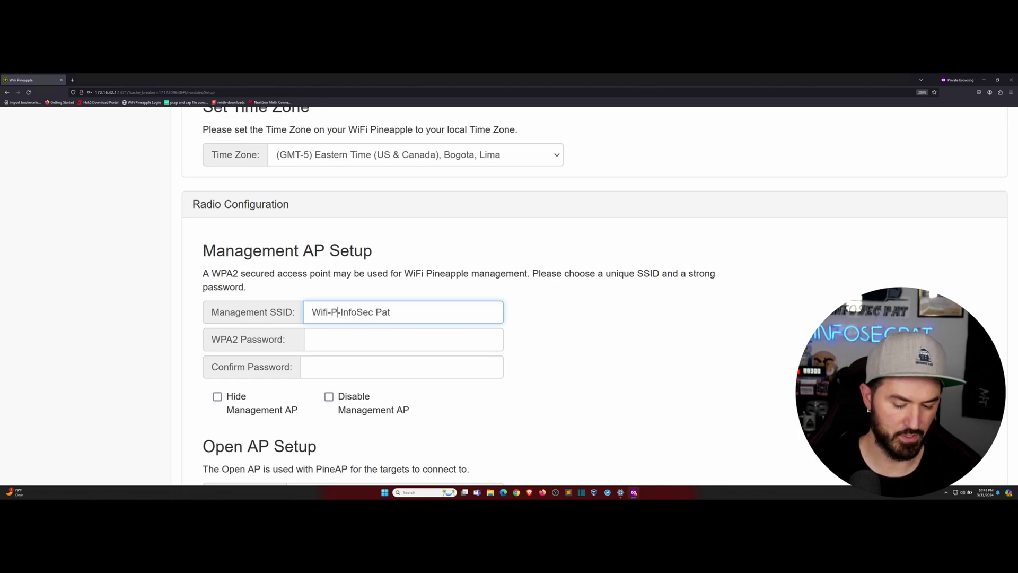
pyautogui.write('ine-')
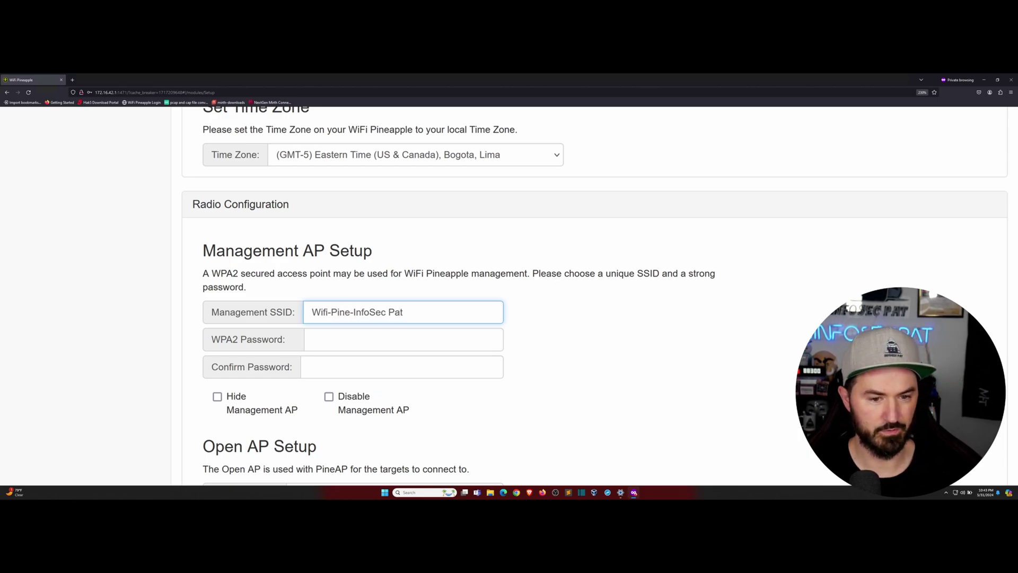
pyautogui.write('apple')
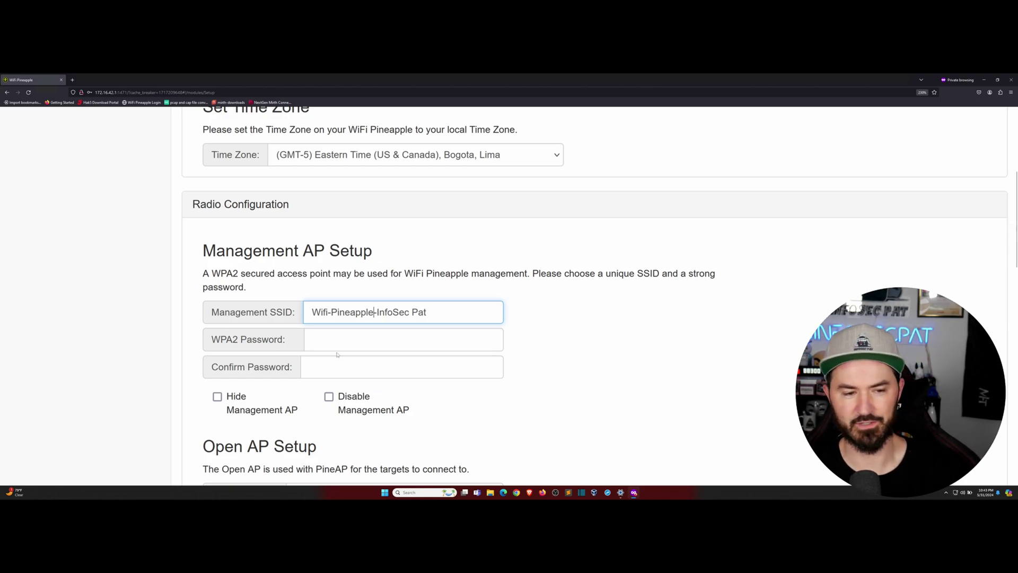
pyautogui.press('Tab')
pyautogui.write('*')
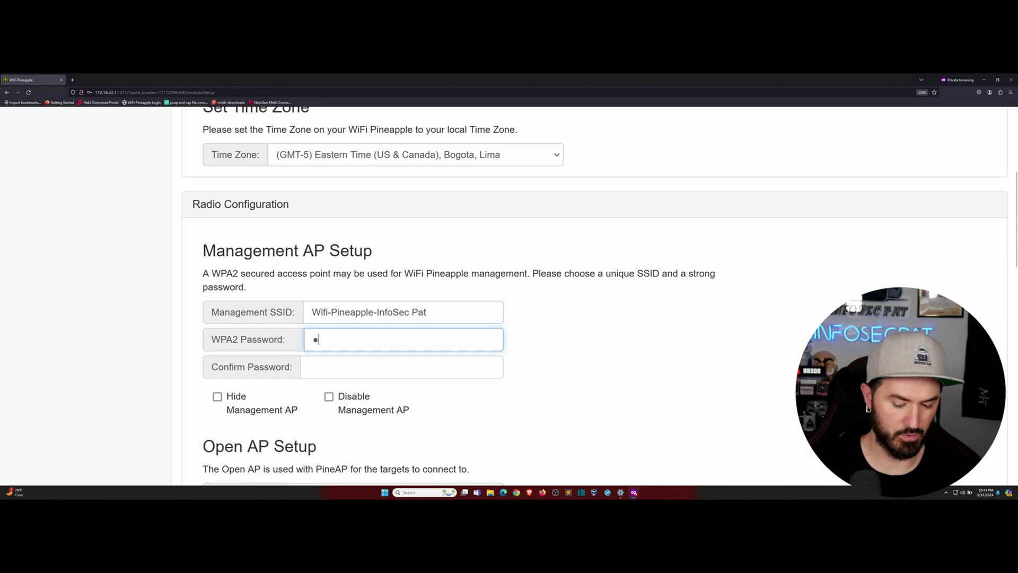
pyautogui.write('************')
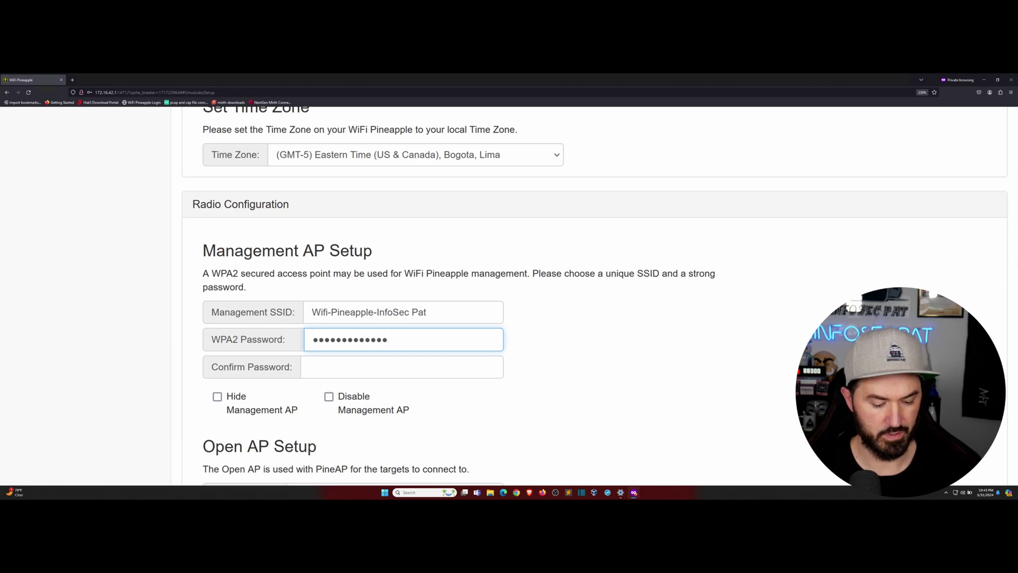
pyautogui.press('Tab')
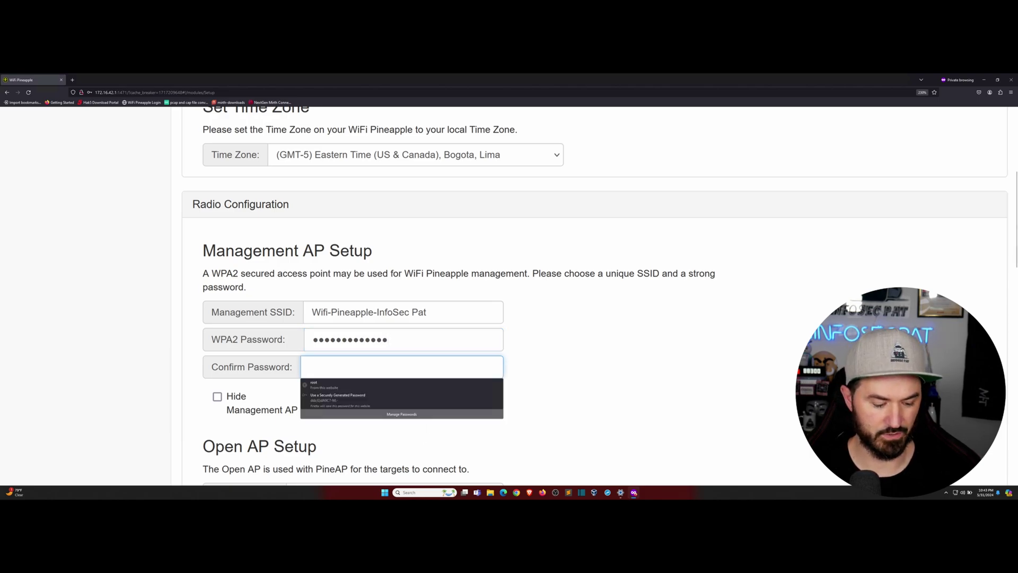
pyautogui.write('***********')
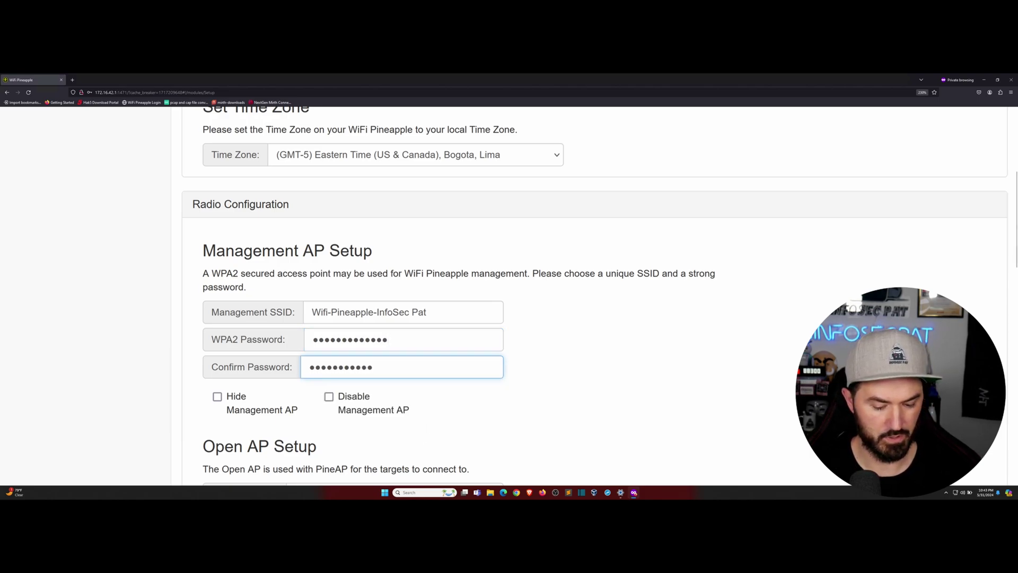
pyautogui.write('**')
pyautogui.scroll(-2, 692, 387)
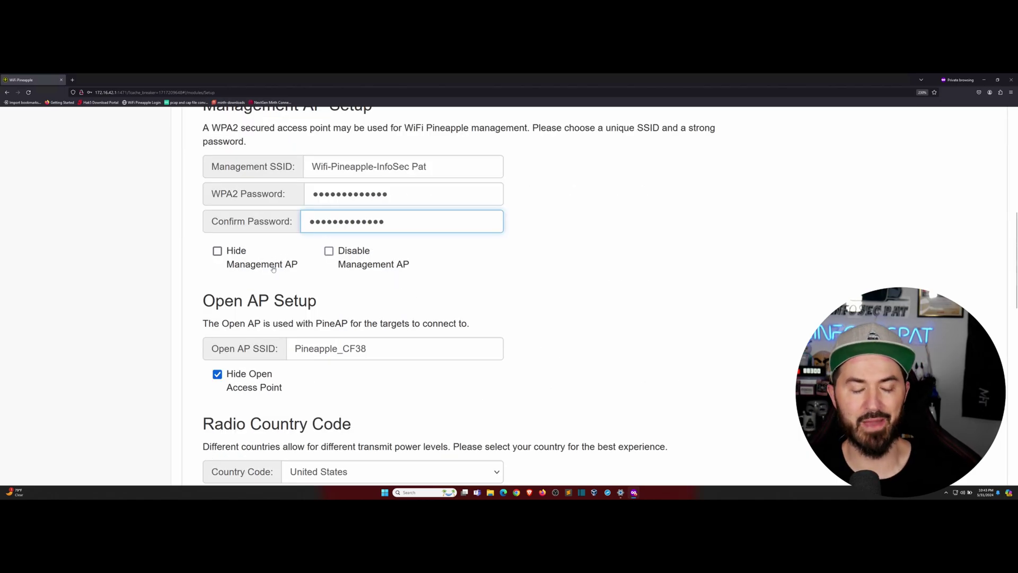
pyautogui.scroll(-1, 342, 270)
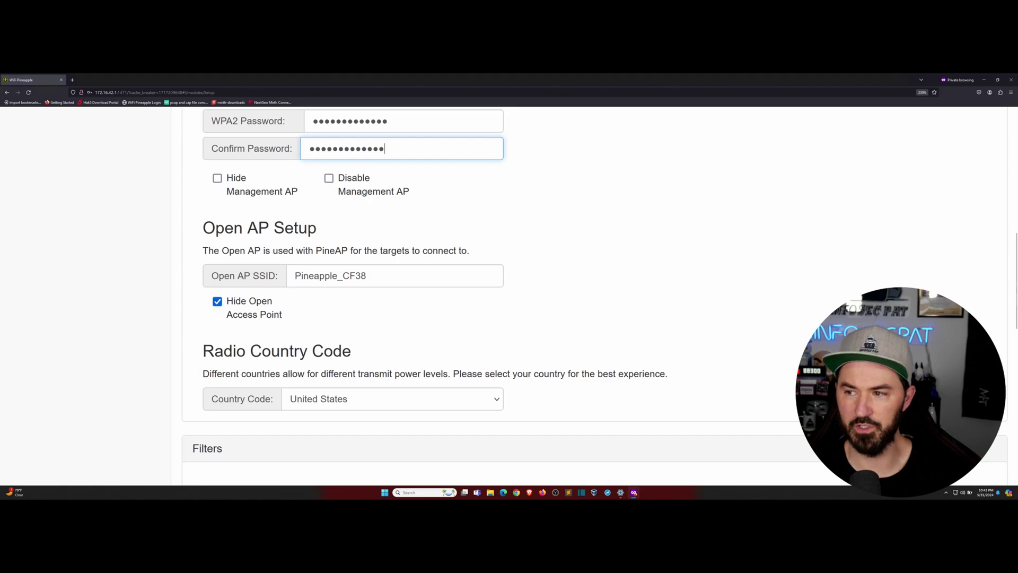
pyautogui.scroll(-2, 509, 302)
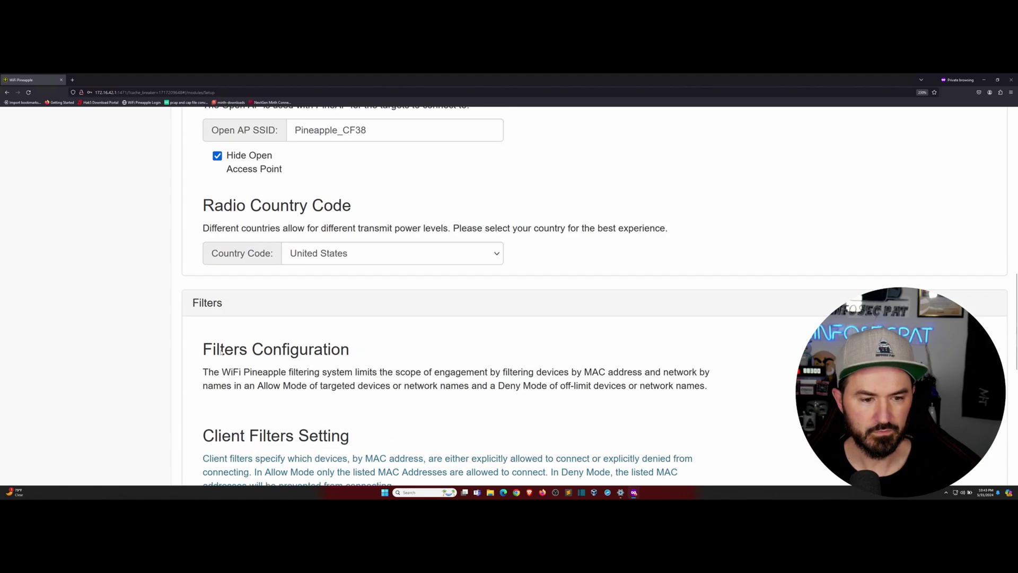
pyautogui.scroll(-1, 509, 302)
pyautogui.scroll(2, 371, 251)
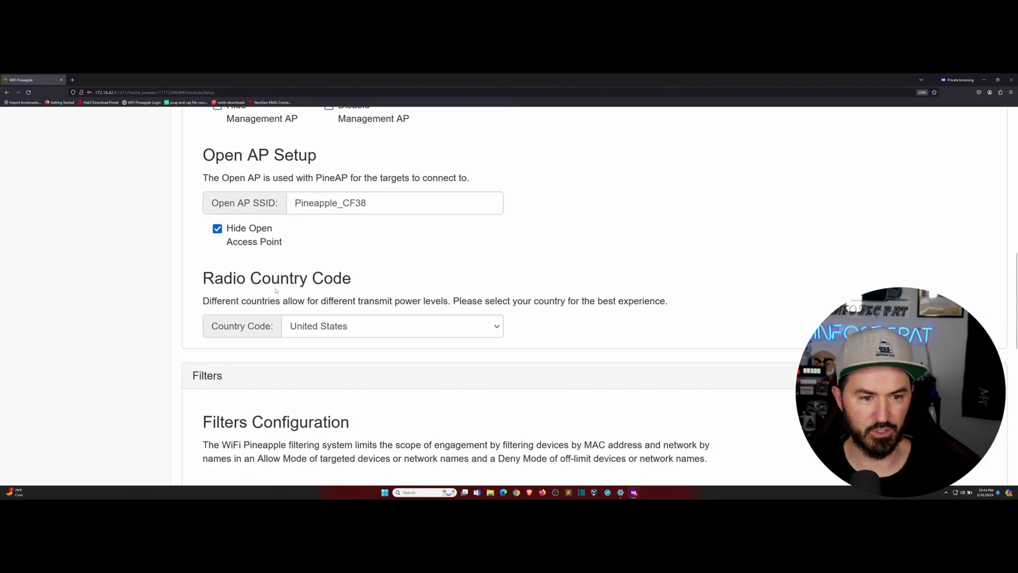
pyautogui.scroll(1, 255, 283)
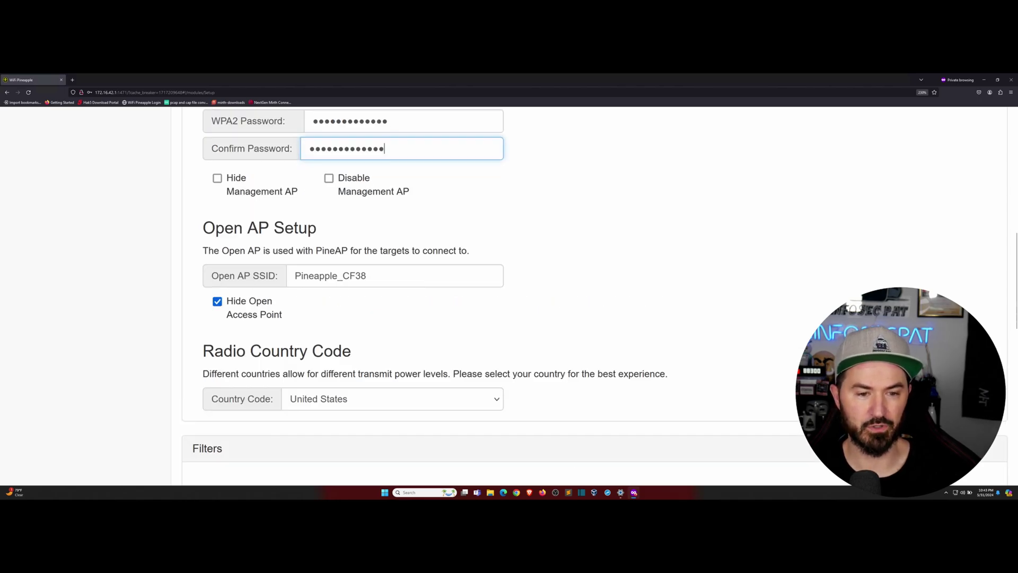
pyautogui.doubleClick(354, 276)
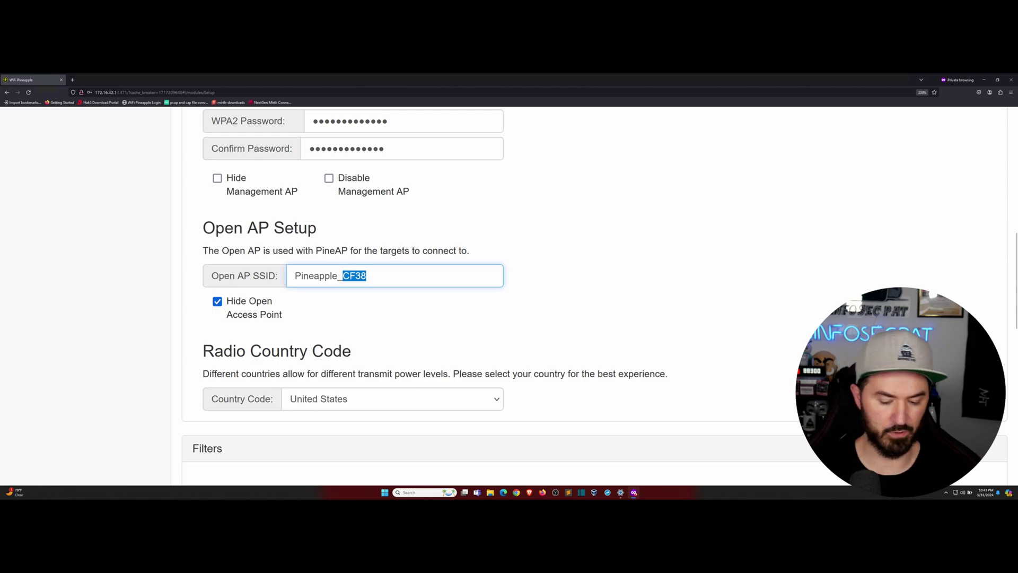
pyautogui.write('OPEN')
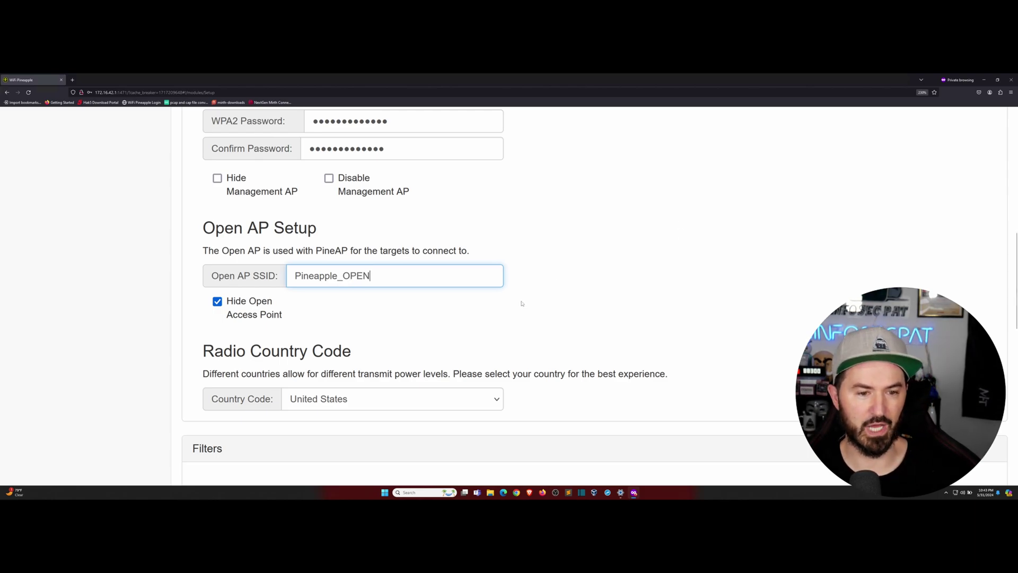
pyautogui.scroll(-1, 550, 304)
pyautogui.scroll(-3, 551, 305)
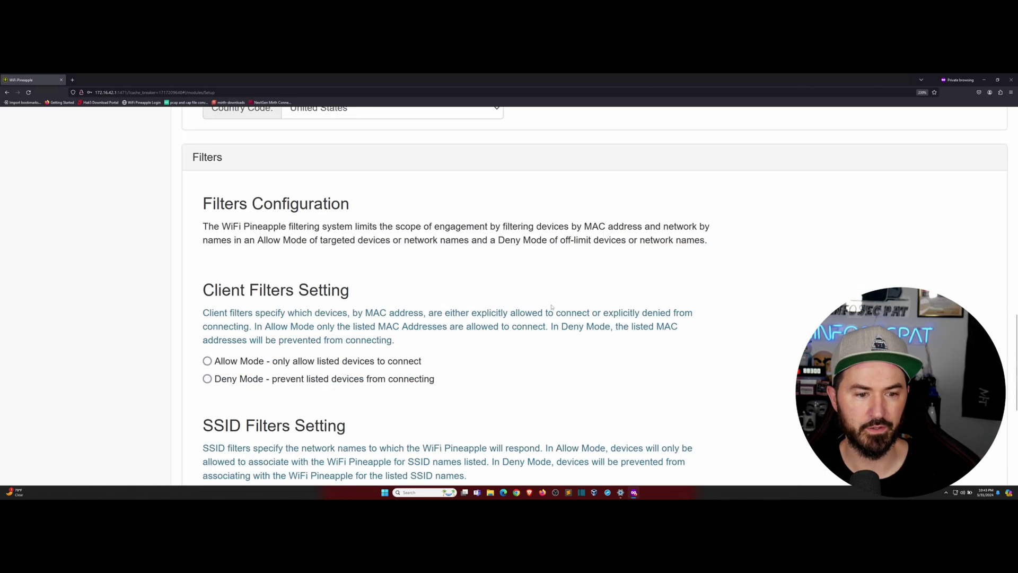
pyautogui.scroll(1, 191, 334)
pyautogui.scroll(-2, 230, 267)
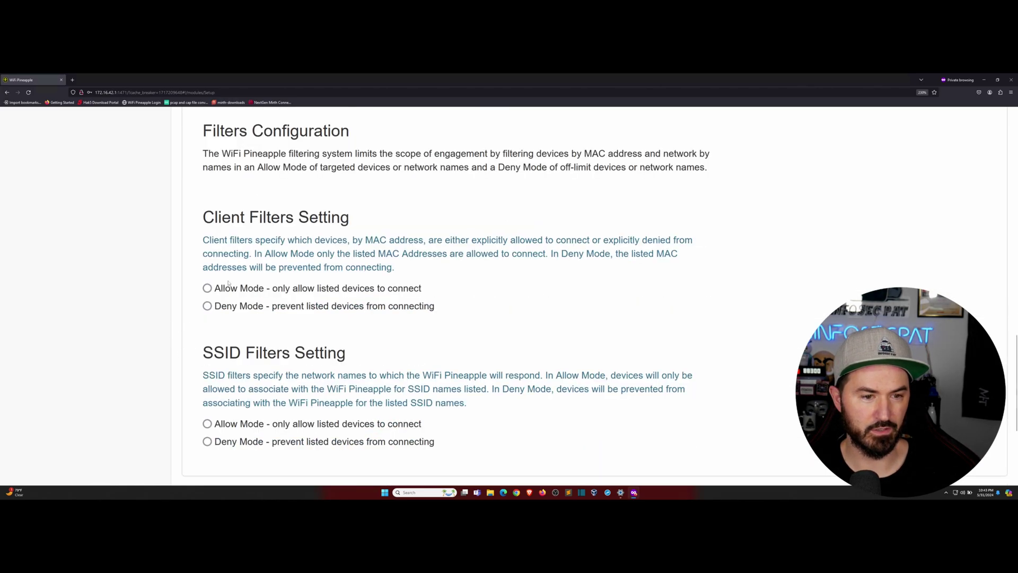
pyautogui.scroll(1, 231, 266)
pyautogui.scroll(1, 218, 178)
pyautogui.scroll(-2, 219, 294)
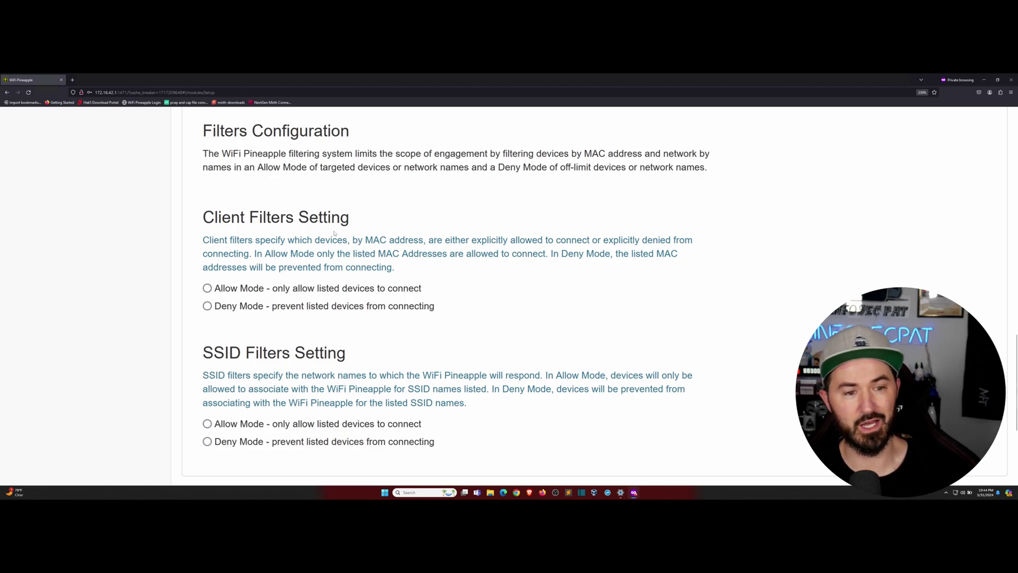
# - Choose Allow Mode filtering, accept the Software Licence, and complete setup
pyautogui.click(207, 288)
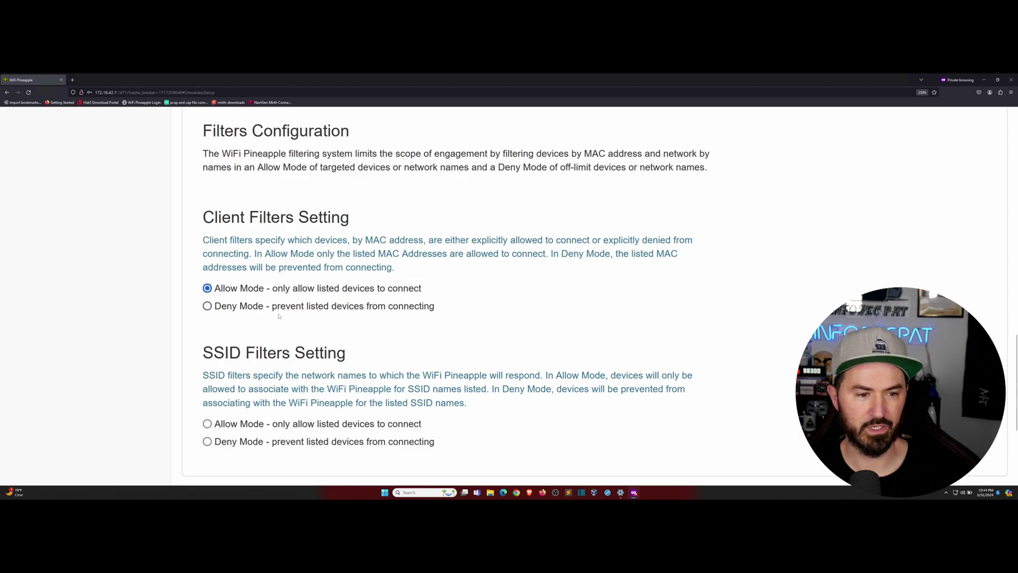
pyautogui.scroll(-2, 246, 326)
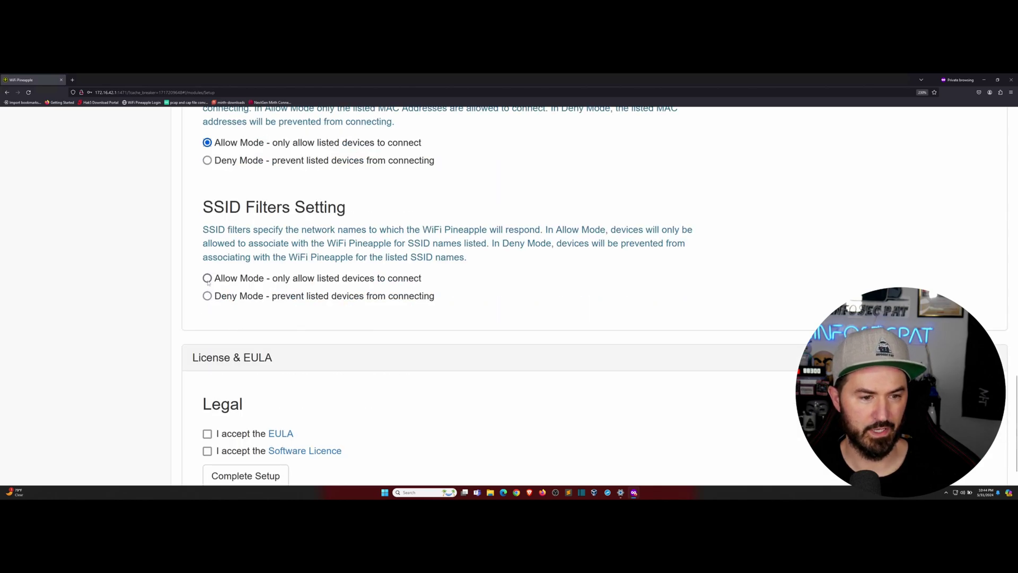
pyautogui.scroll(-1, 317, 335)
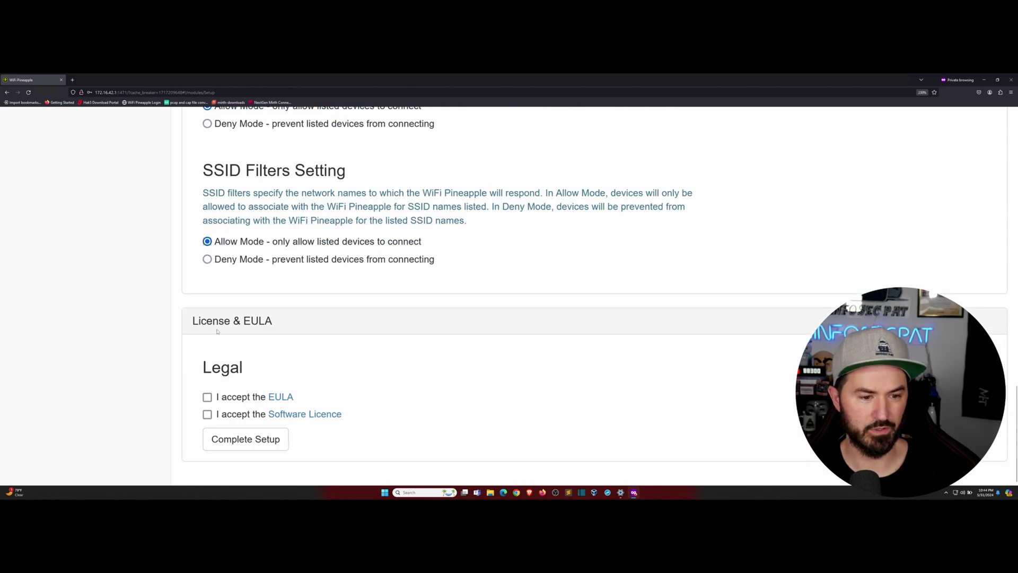
pyautogui.click(208, 413)
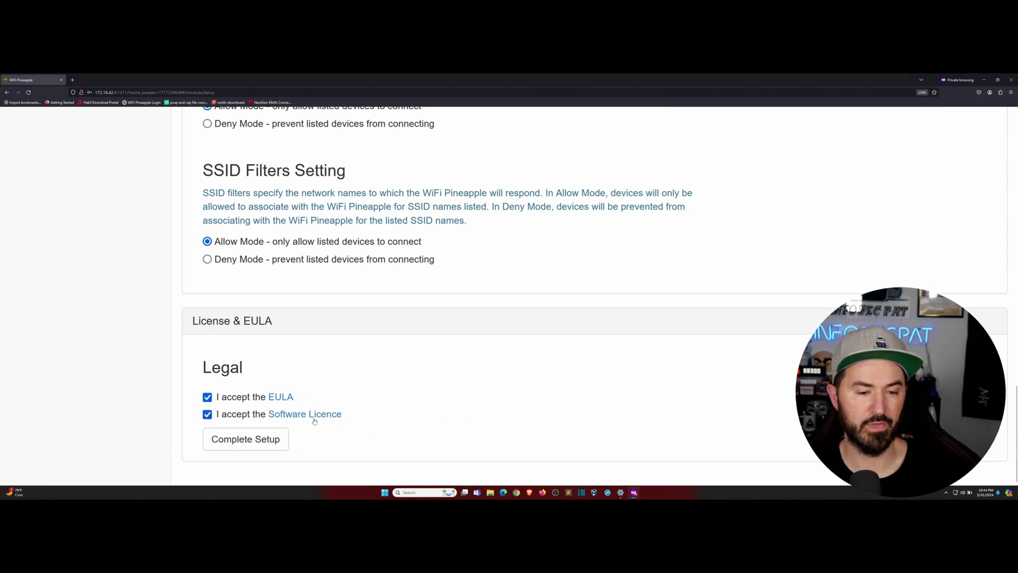
pyautogui.click(230, 446)
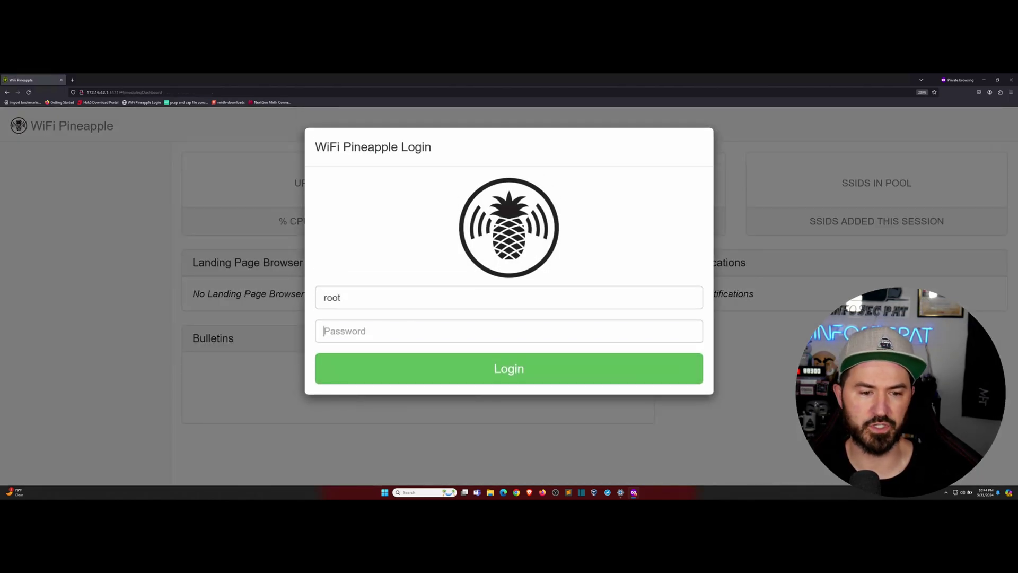
pyautogui.write('******')
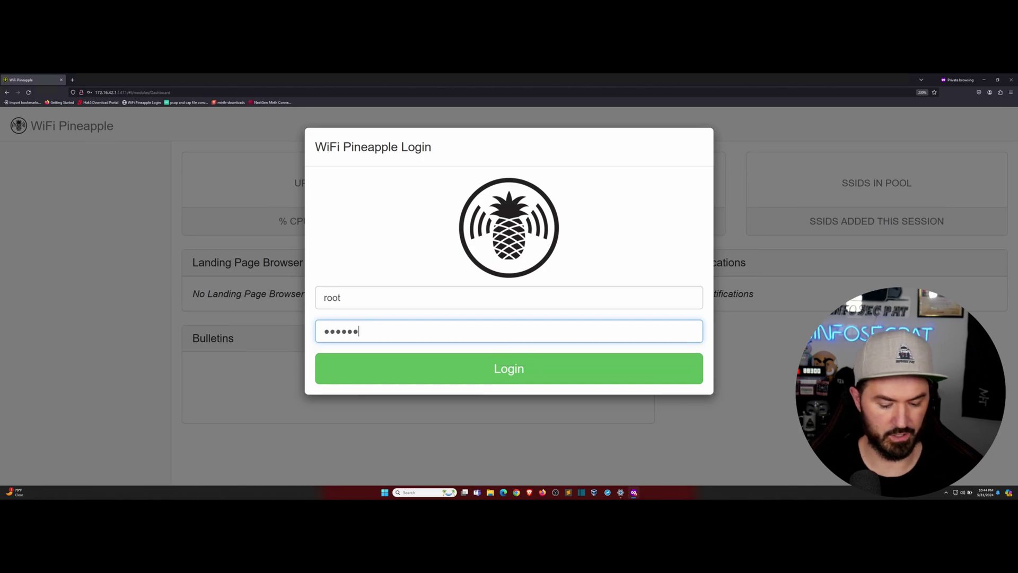
pyautogui.write('*******')
# - Submit the root password in the WiFi Pineapple Login dialog
pyautogui.press('Return')
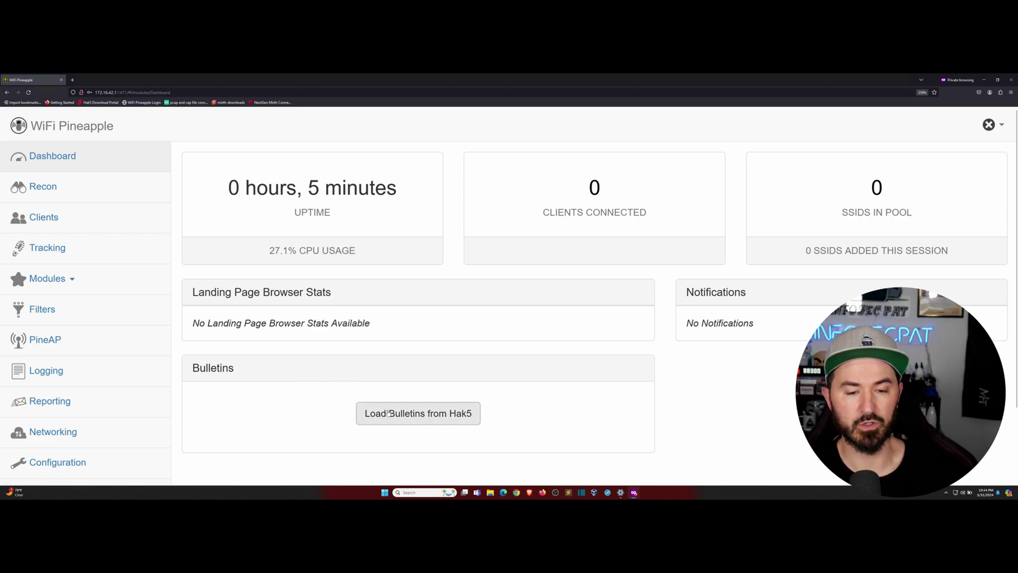
# - Try loading the Hak5 bulletins and highlight the WiFiPineapple.com connection error
pyautogui.click(369, 407)
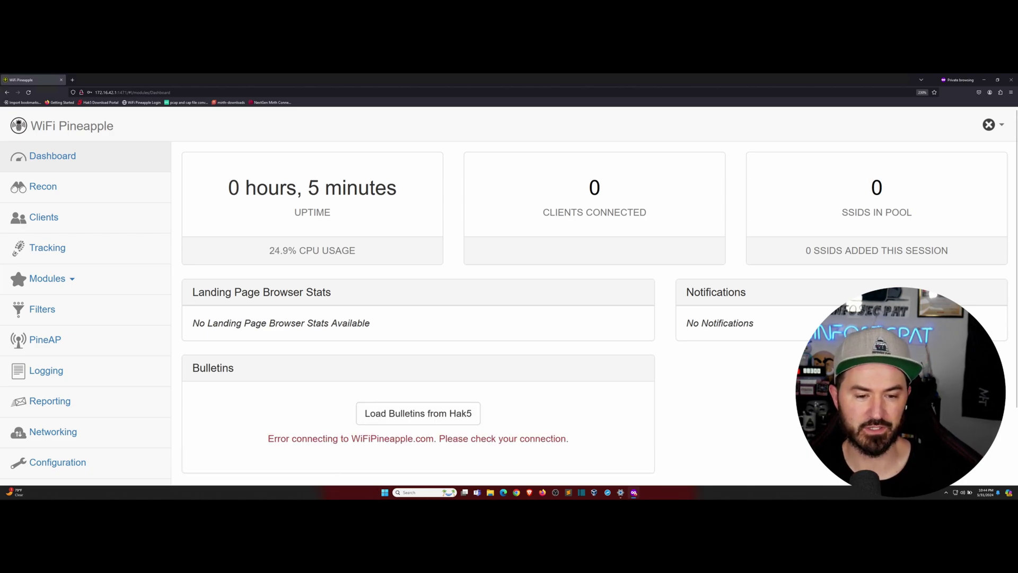
pyautogui.moveTo(339, 438)
pyautogui.mouseDown()
pyautogui.moveTo(566, 448)
pyautogui.moveTo(559, 452)
pyautogui.mouseUp()
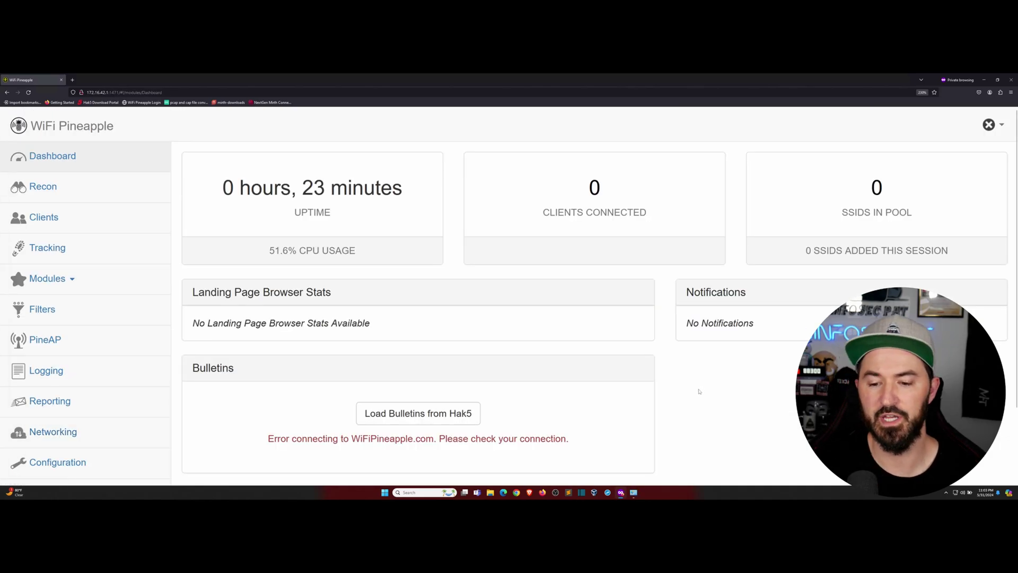
pyautogui.moveTo(633, 493)
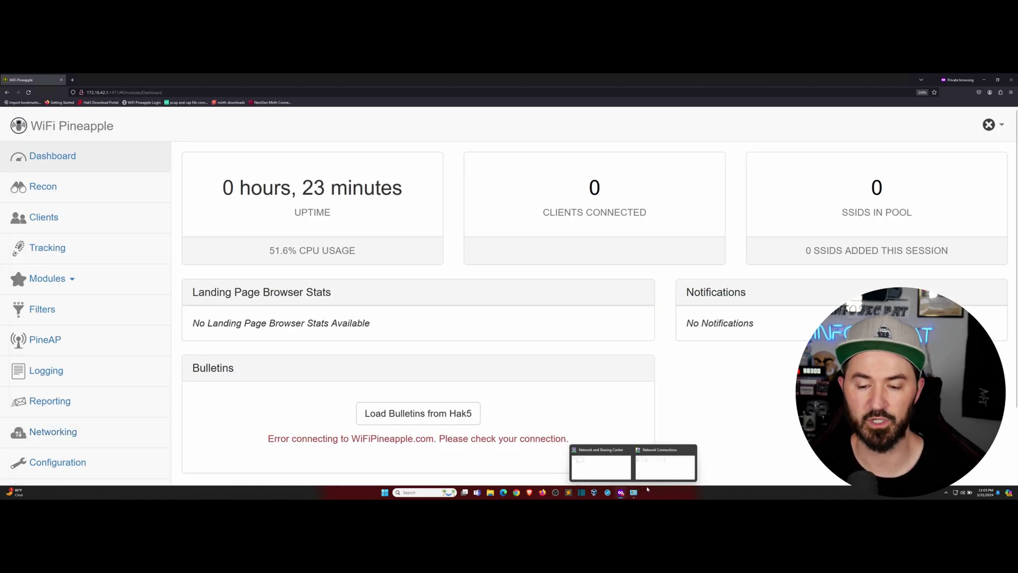
# - Bring up the Properties dialog for the Ethernet-1-Use this one adapter
pyautogui.click(659, 465)
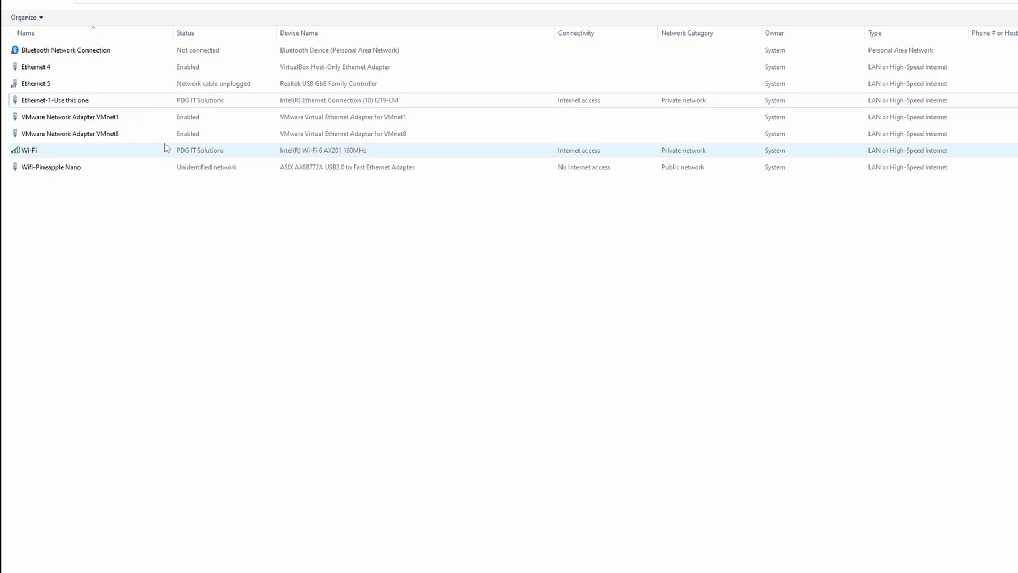
pyautogui.click(116, 103)
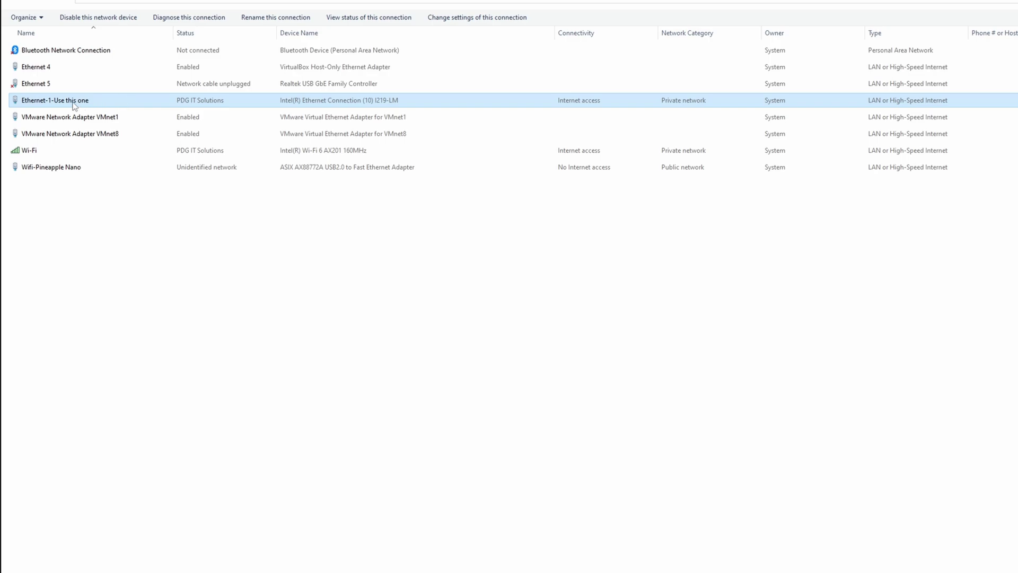
pyautogui.rightClick(130, 103)
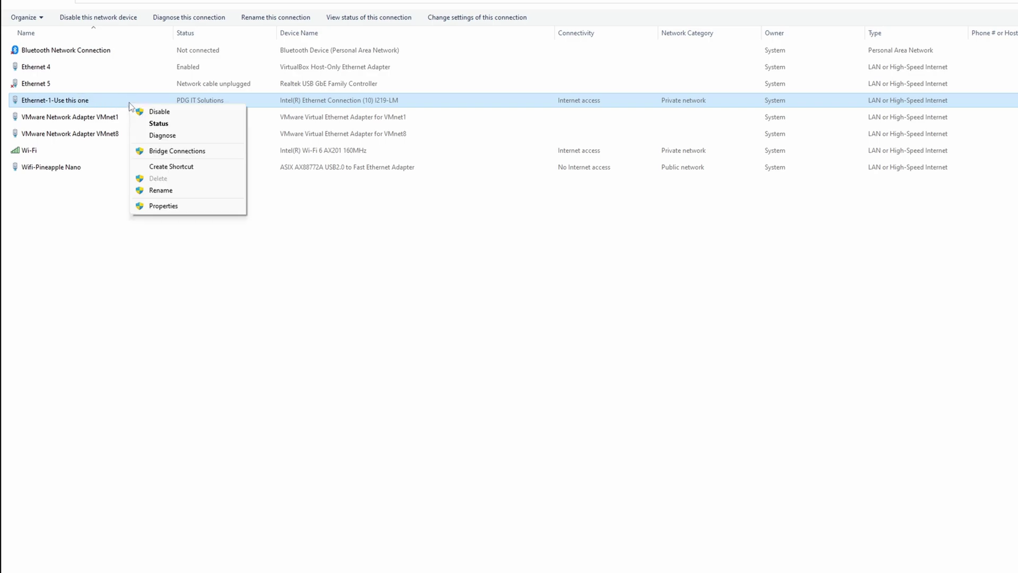
pyautogui.click(154, 208)
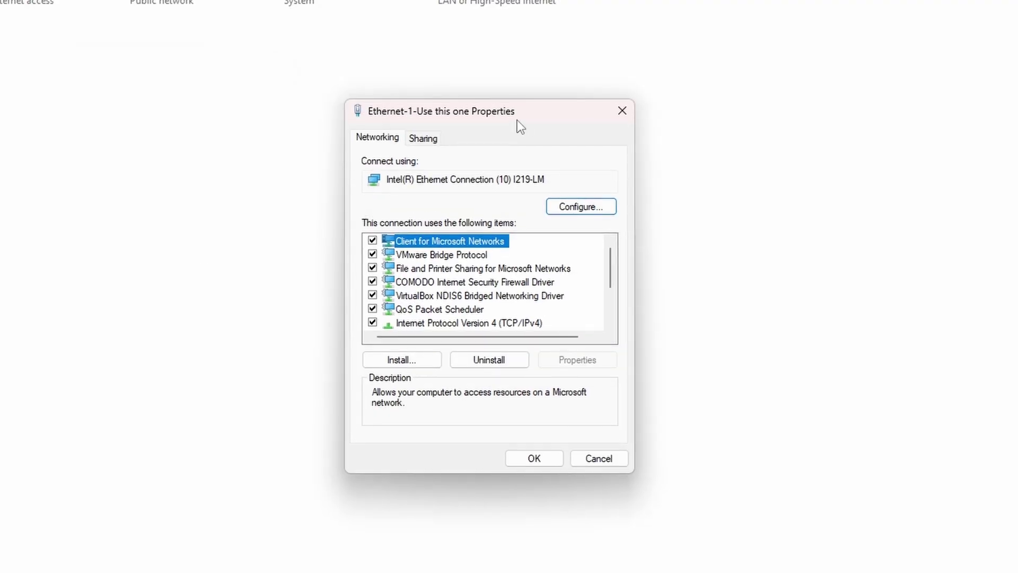
# - Share Ethernet-1's internet with the Wifi-Pineapple Nano home network and accept the ICS warning
pyautogui.click(430, 141)
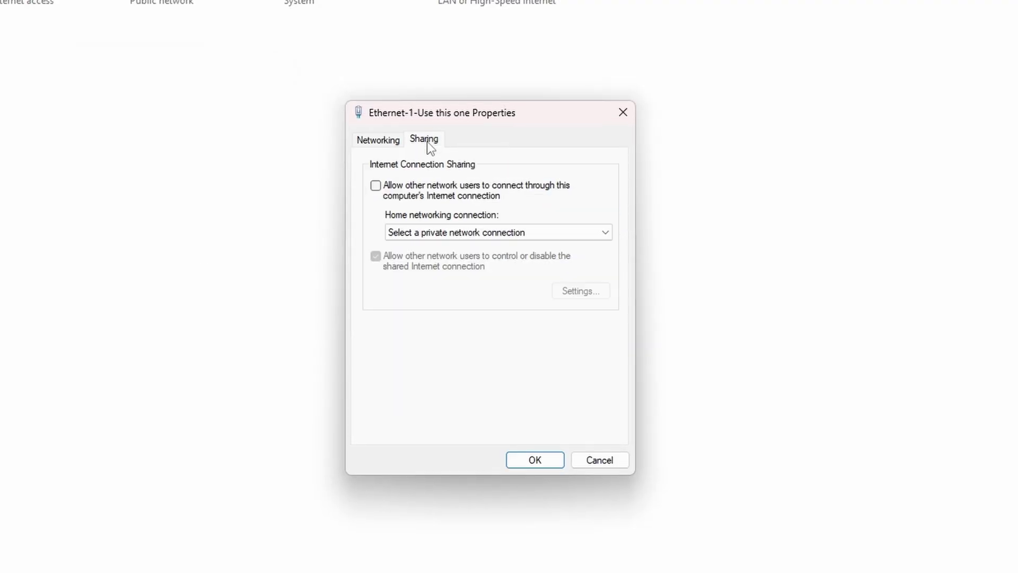
pyautogui.click(376, 186)
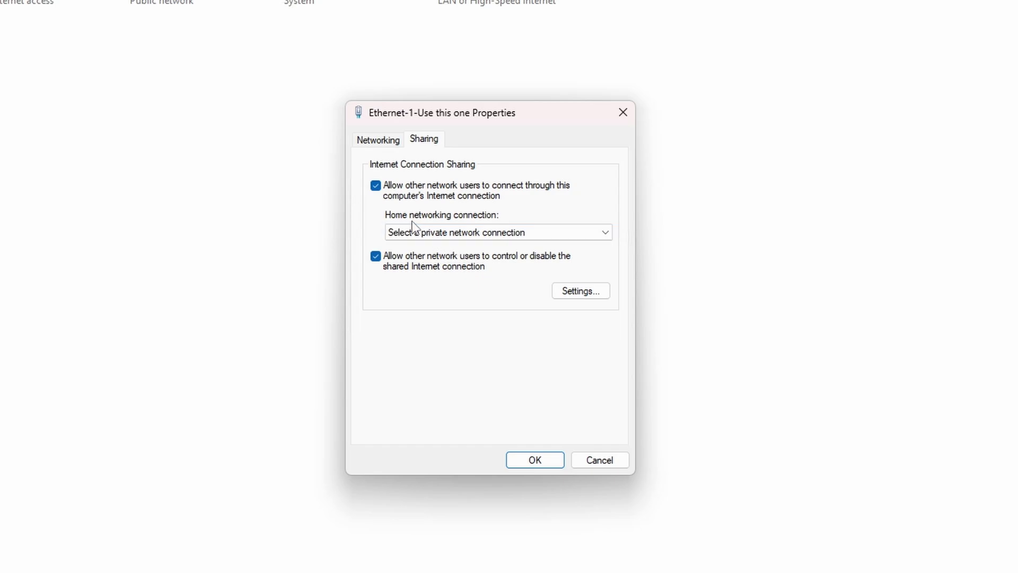
pyautogui.click(483, 234)
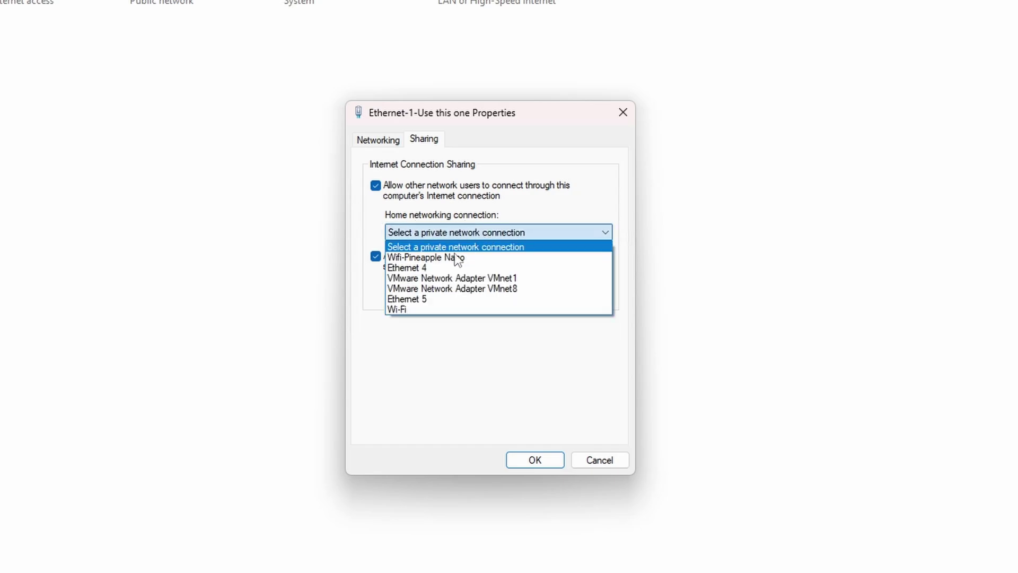
pyautogui.click(446, 257)
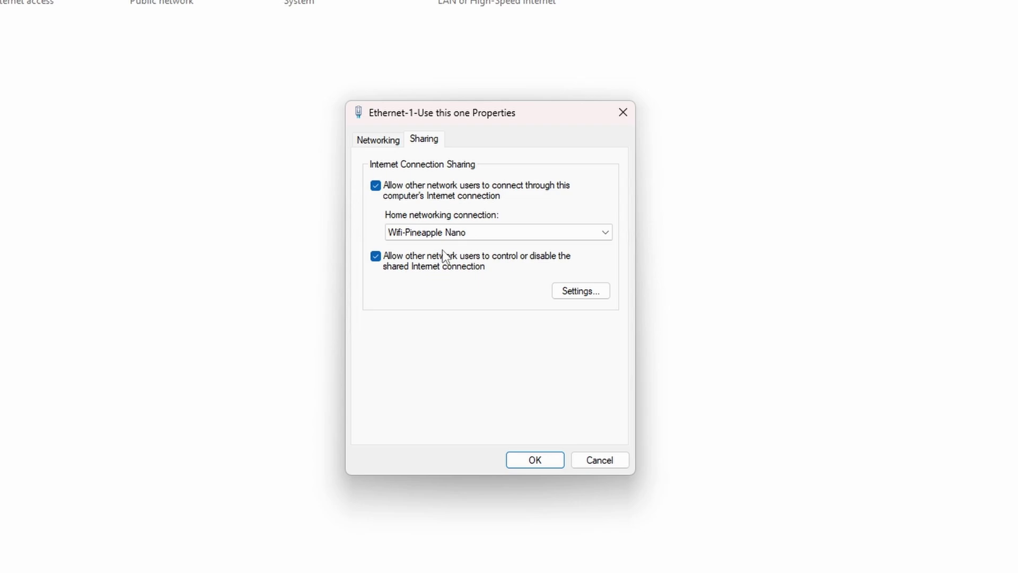
pyautogui.click(371, 143)
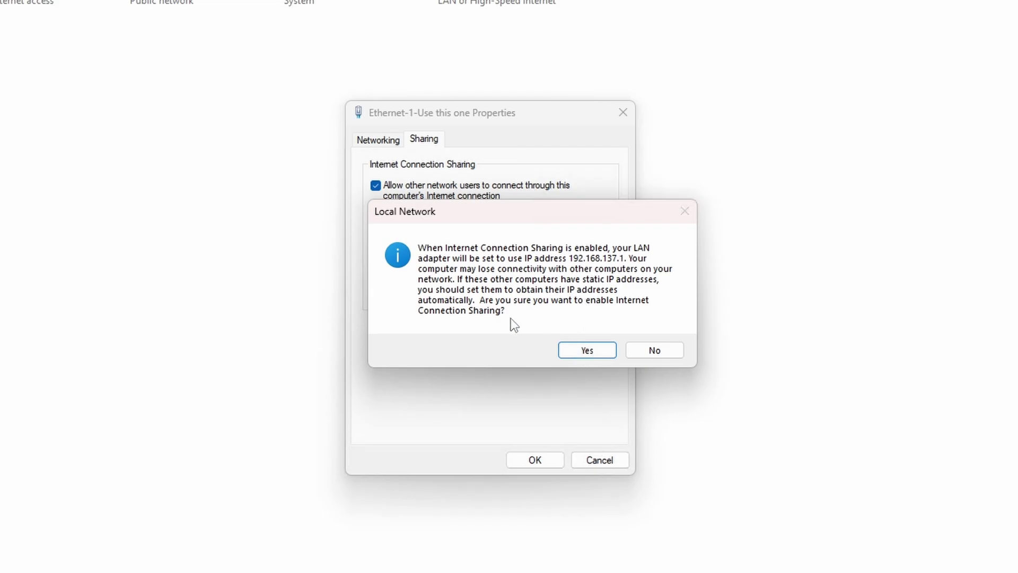
pyautogui.click(587, 351)
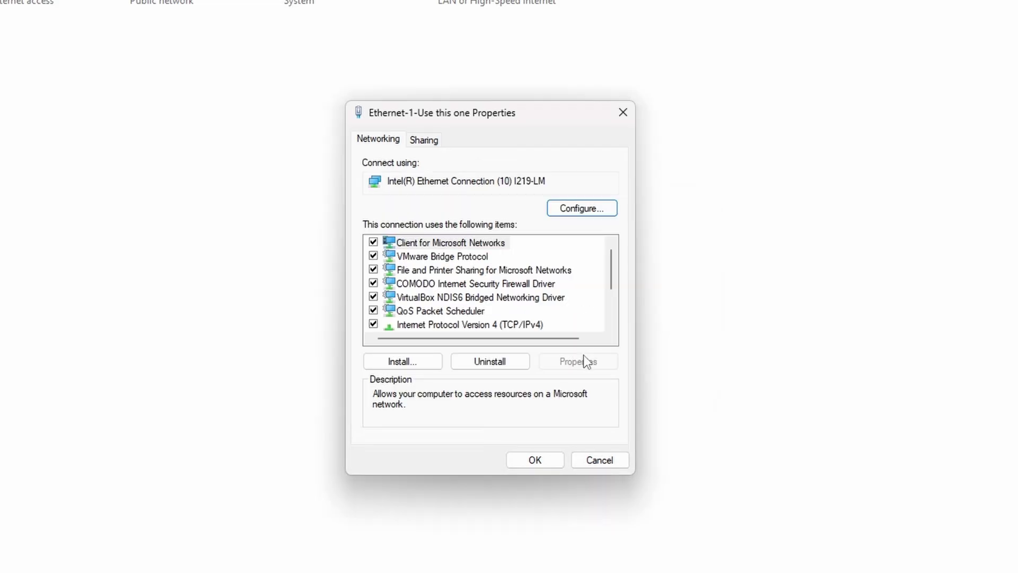
# - Inspect the Ethernet IPv4 settings, cancel without saving, and close the adapter properties
pyautogui.click(494, 323)
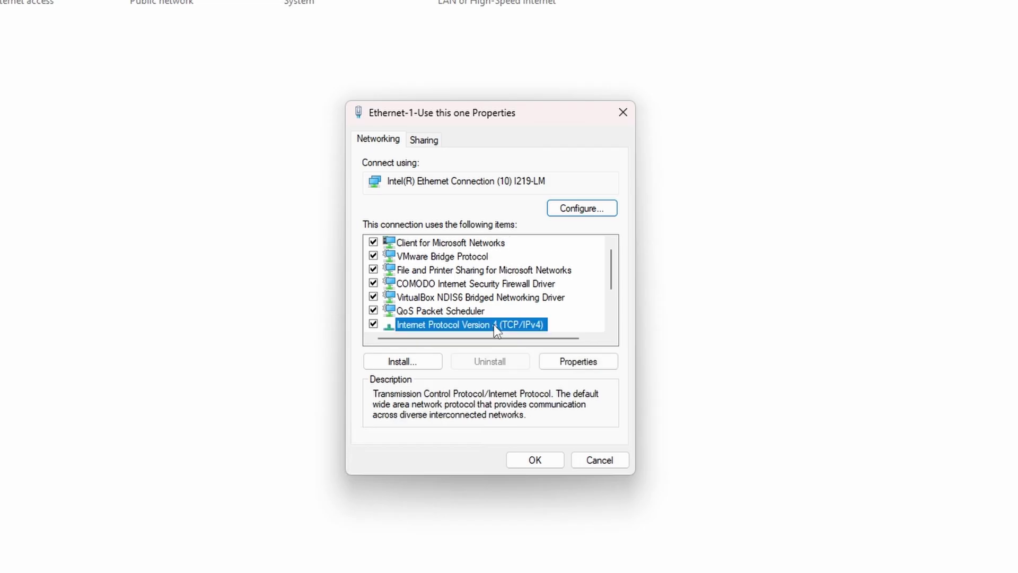
pyautogui.doubleClick(494, 323)
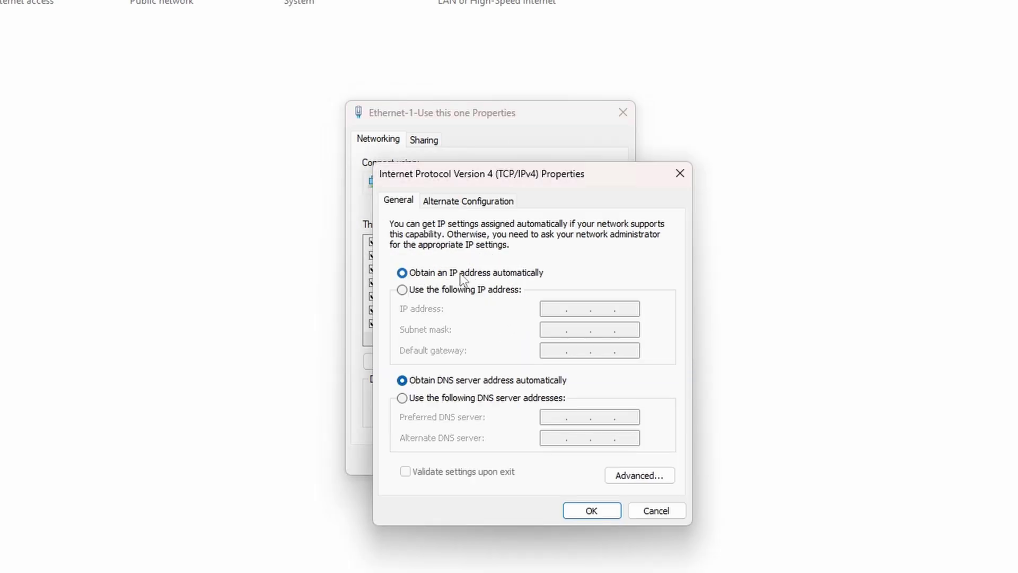
pyautogui.click(470, 290)
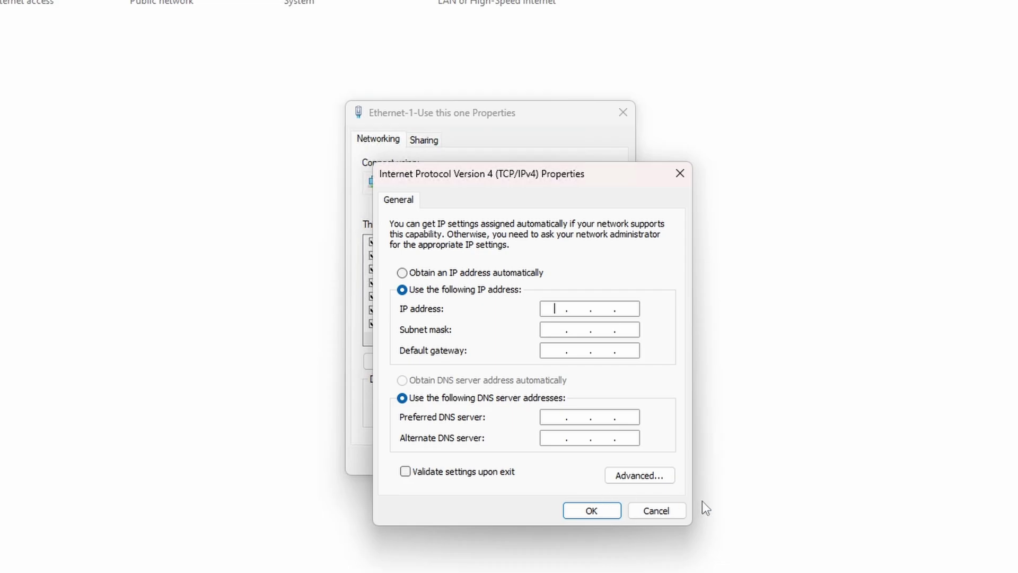
pyautogui.click(656, 511)
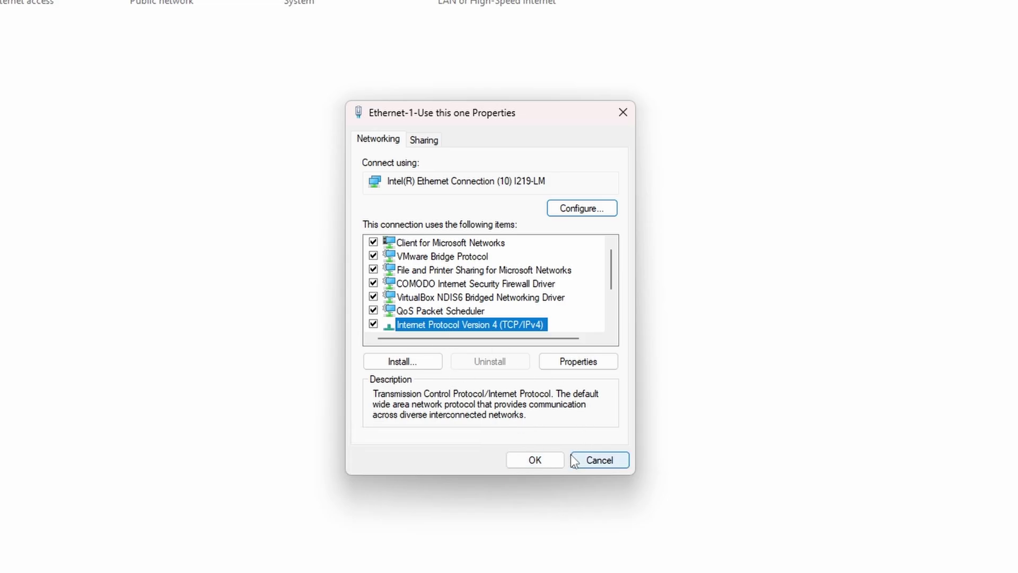
pyautogui.click(535, 460)
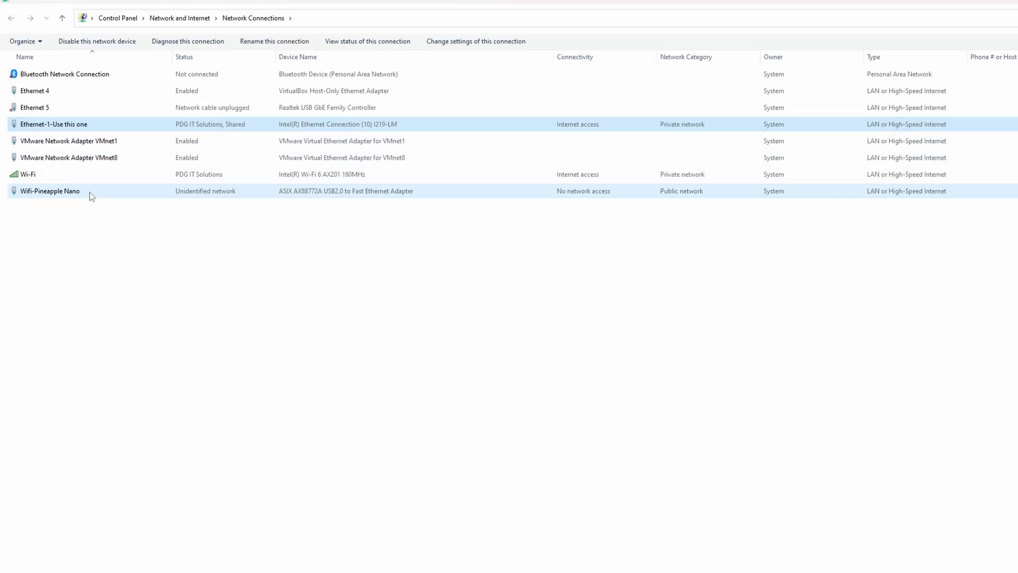
# - Set the Wifi-Pineapple Nano IPv4 address to 172.16.42.42, mask 255.255.255.0
pyautogui.click(90, 192)
pyautogui.rightClick(100, 193)
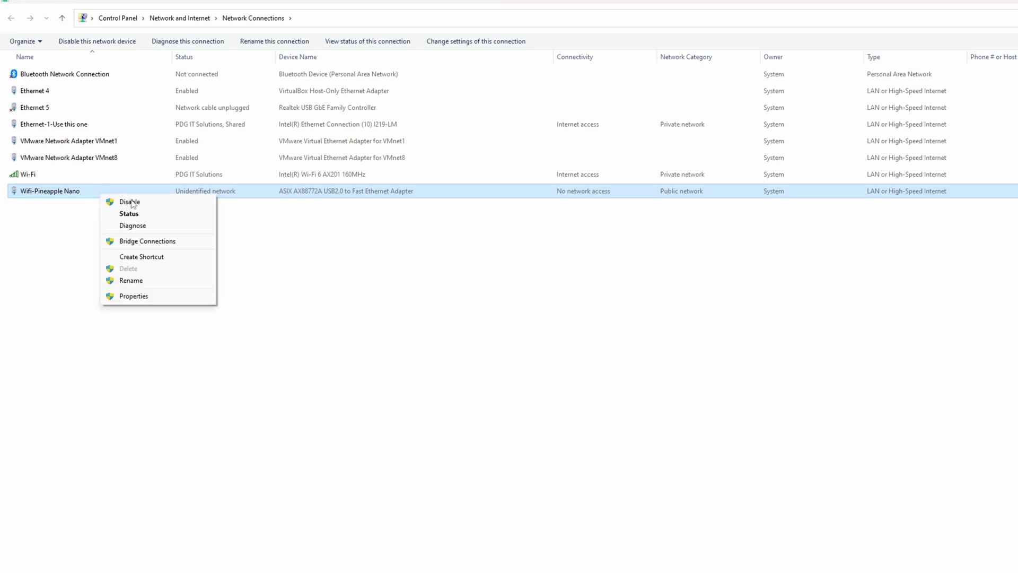
pyautogui.click(159, 296)
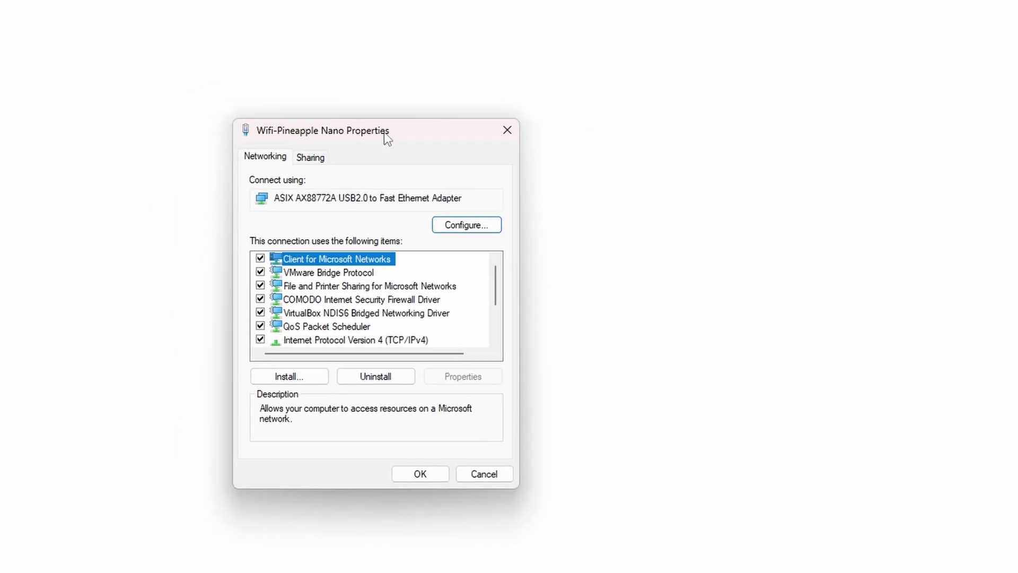
pyautogui.click(380, 342)
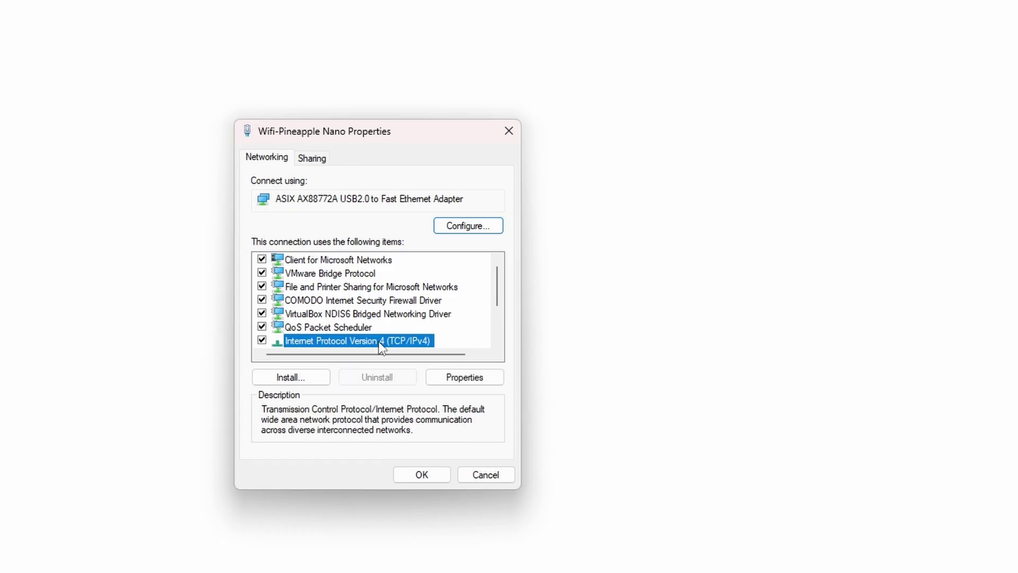
pyautogui.doubleClick(381, 342)
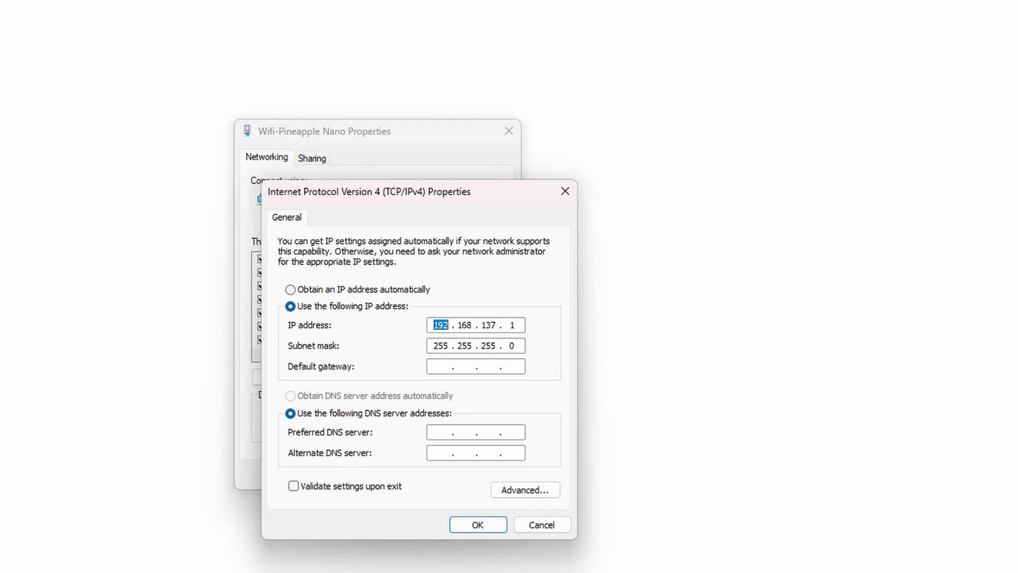
pyautogui.write('192.168.137.1')
pyautogui.press('BackSpace')
pyautogui.press('BackSpace')
pyautogui.press('BackSpace')
pyautogui.press('BackSpace')
pyautogui.press('BackSpace')
pyautogui.press('BackSpace')
pyautogui.write('172.16.')
pyautogui.write('42')
pyautogui.click(483, 522)
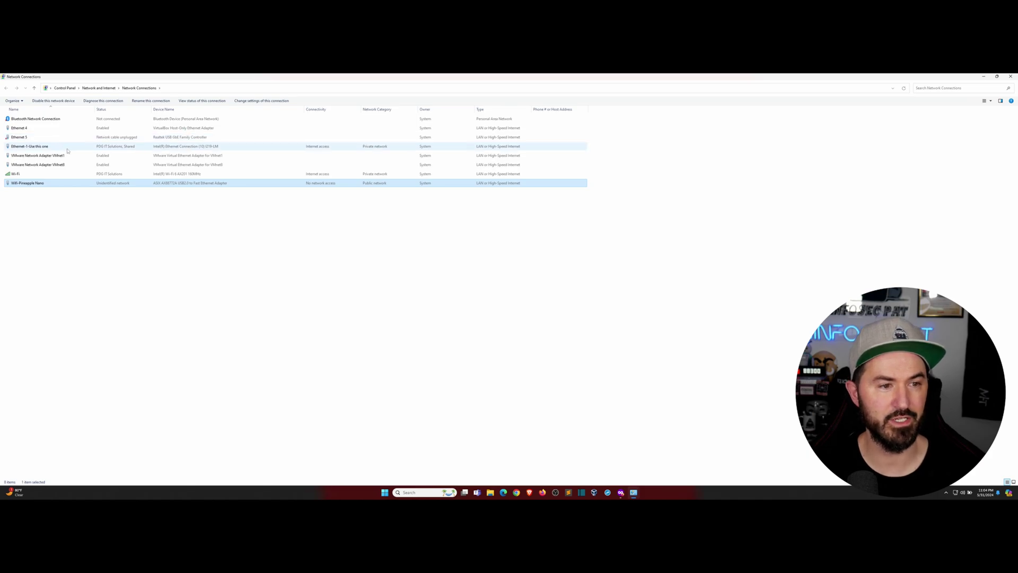
# - Back in Firefox, load the Hak5 bulletins showing the Firmware 1.1.0 Buffalo Bulldozer post
pyautogui.click(68, 148)
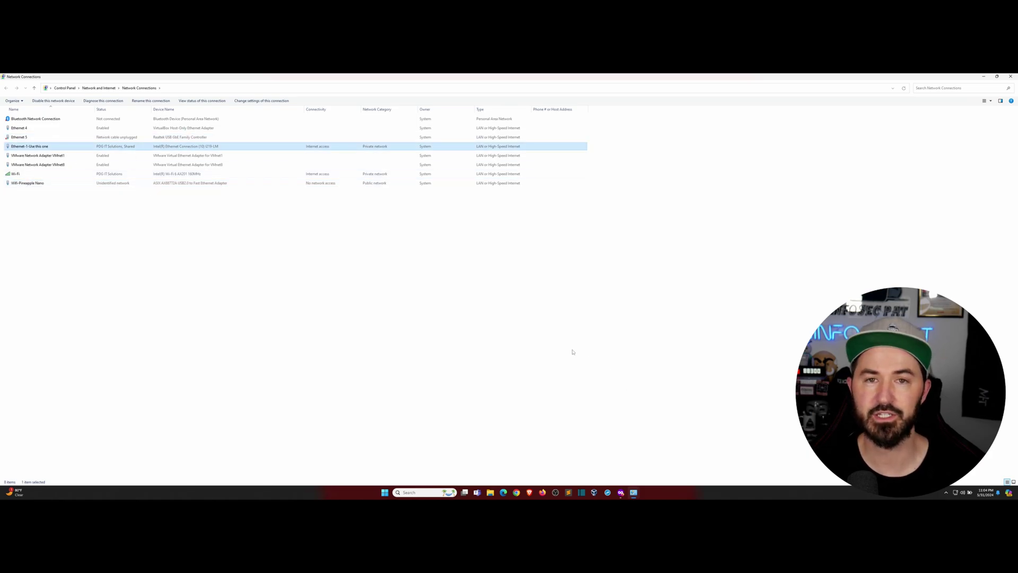
pyautogui.moveTo(620, 493)
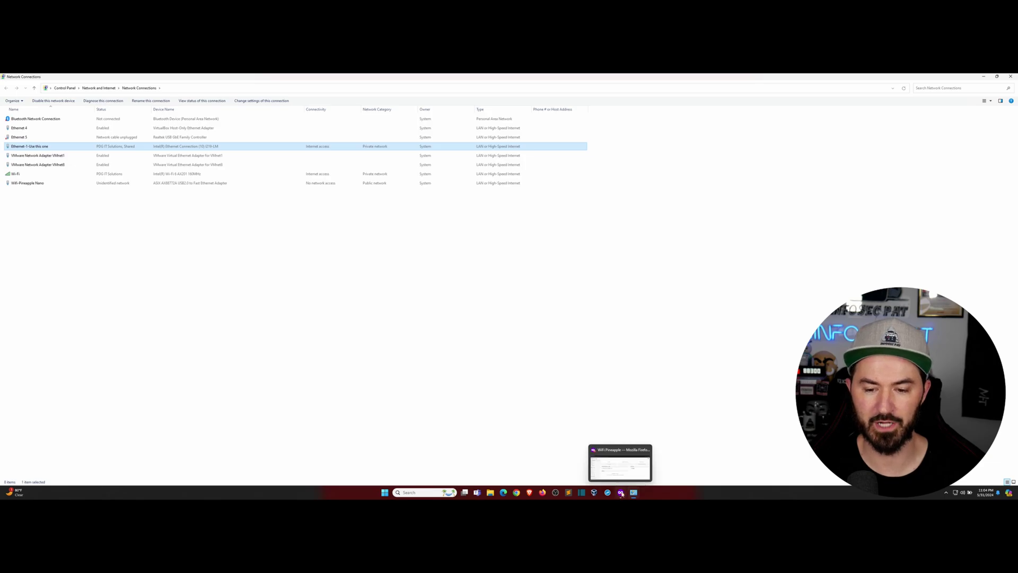
pyautogui.click(612, 469)
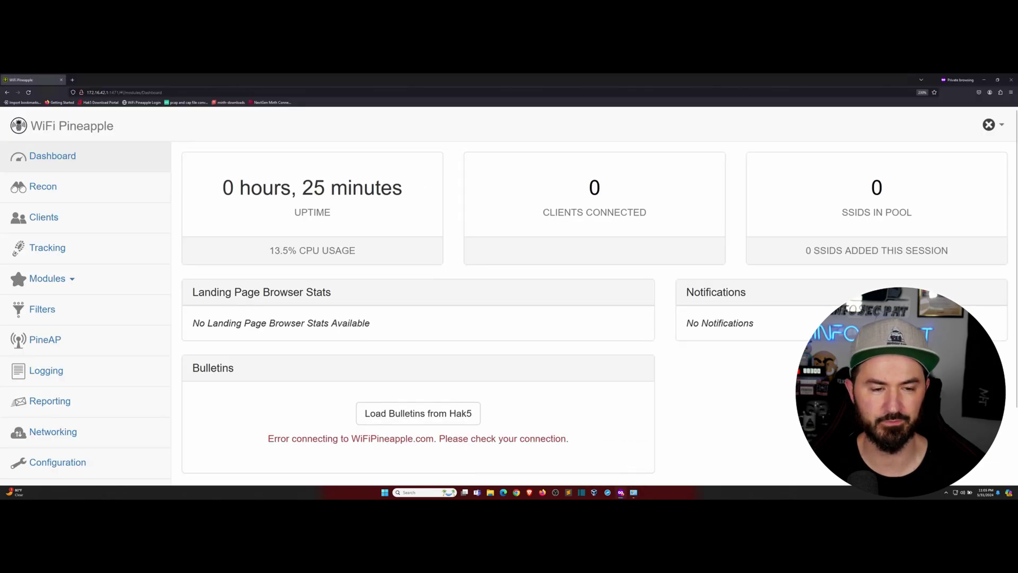
pyautogui.scroll(-2, 439, 310)
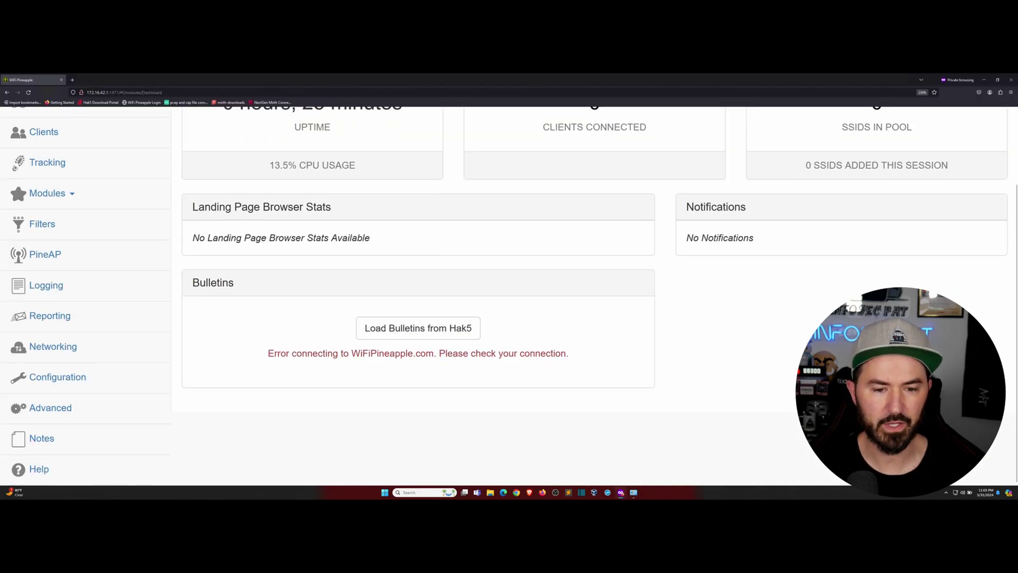
pyautogui.click(392, 335)
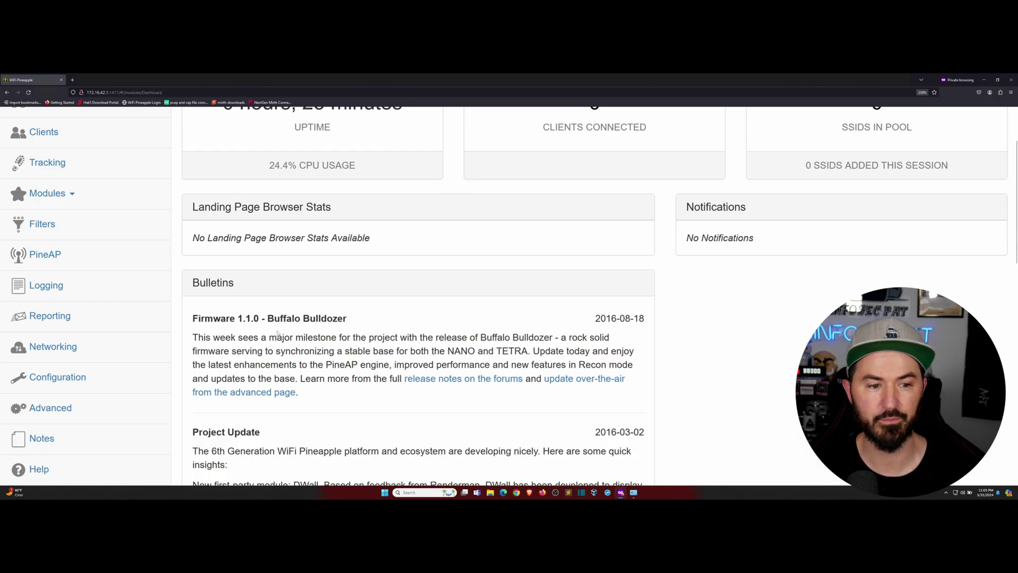
pyautogui.scroll(-2, 509, 318)
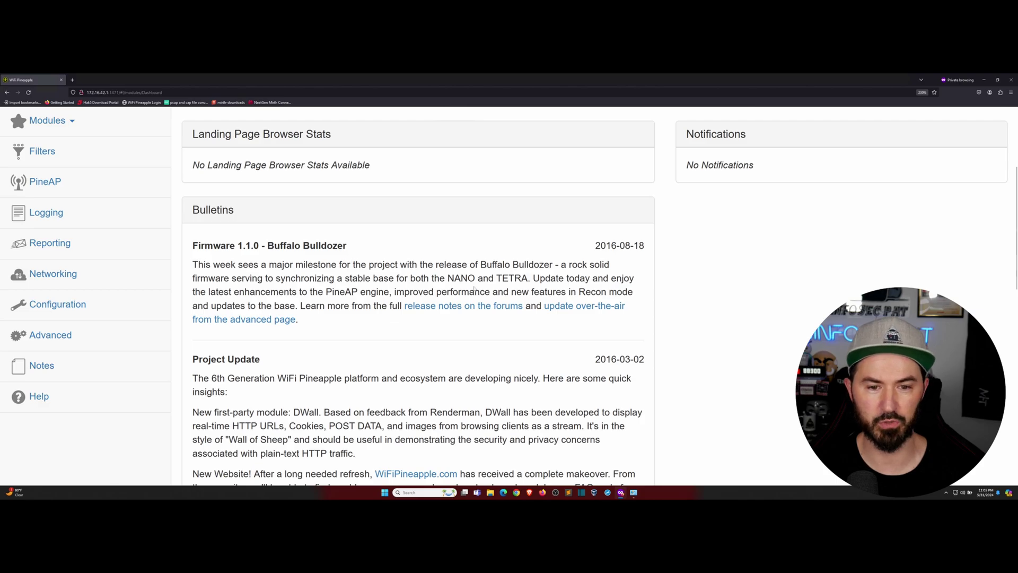
# - On the Advanced page, run a firmware upgrade check confirming 2.7.0 is current
pyautogui.click(62, 338)
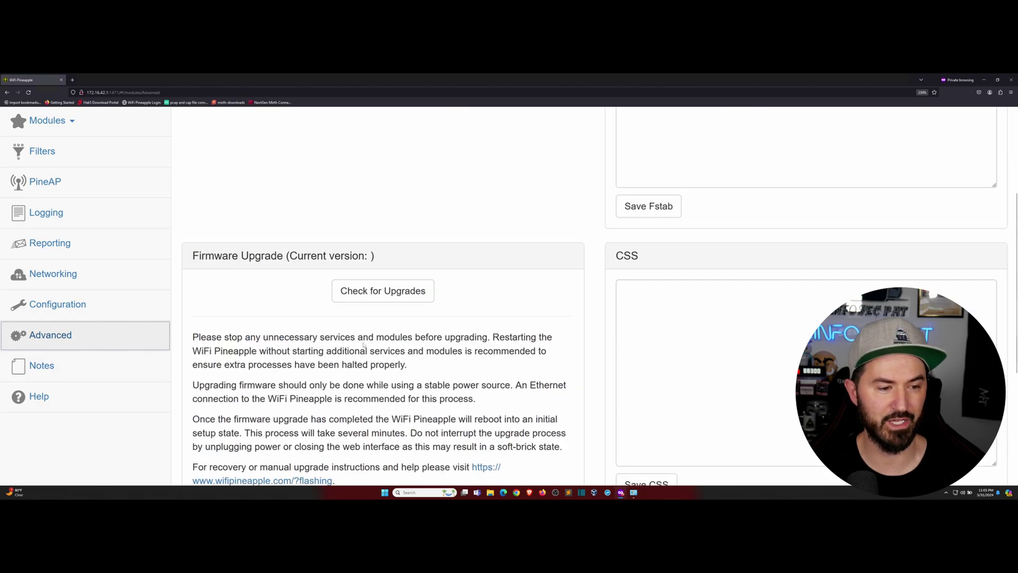
pyautogui.click(335, 281)
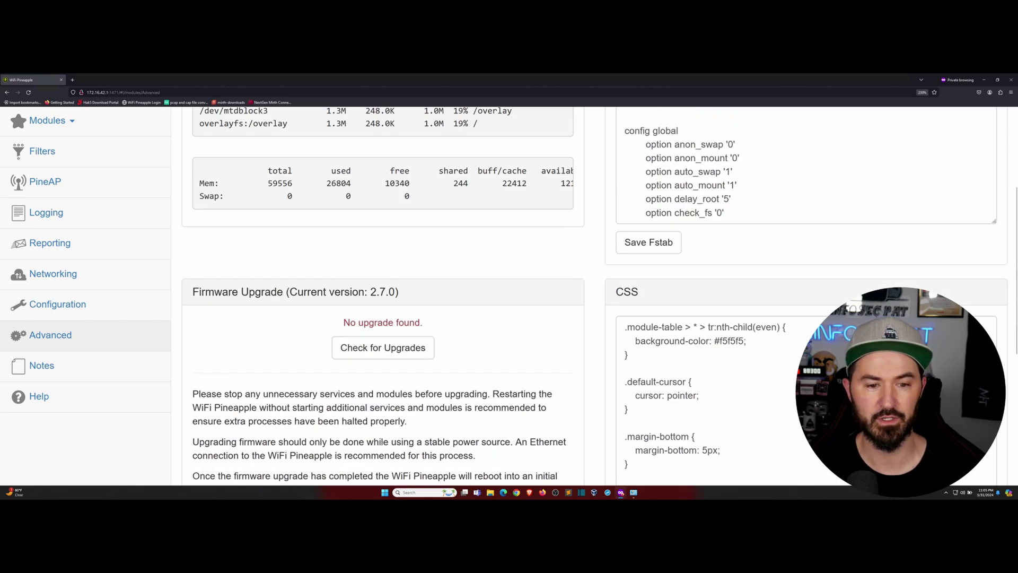
pyautogui.scroll(2, 527, 372)
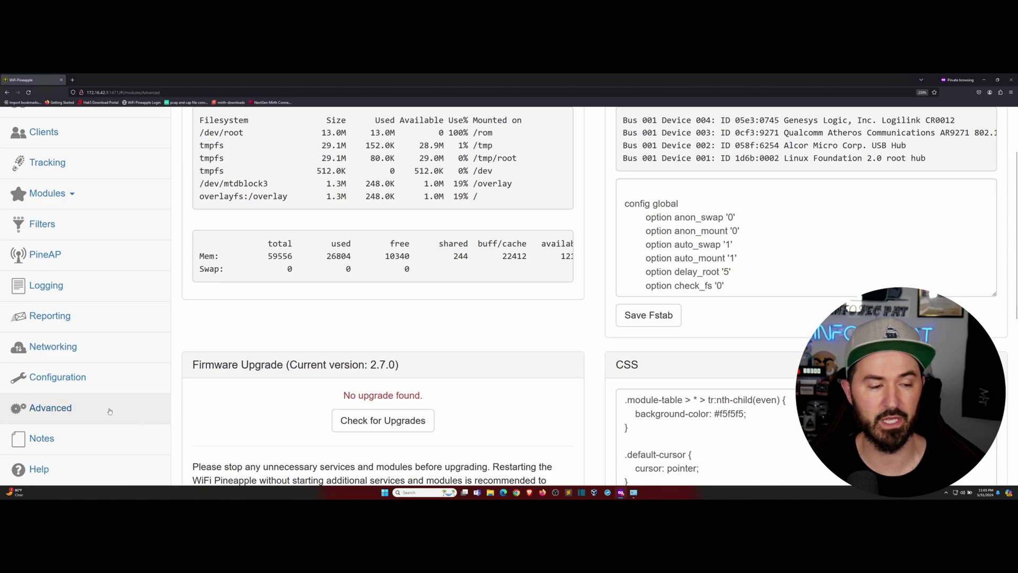
pyautogui.scroll(2, 79, 303)
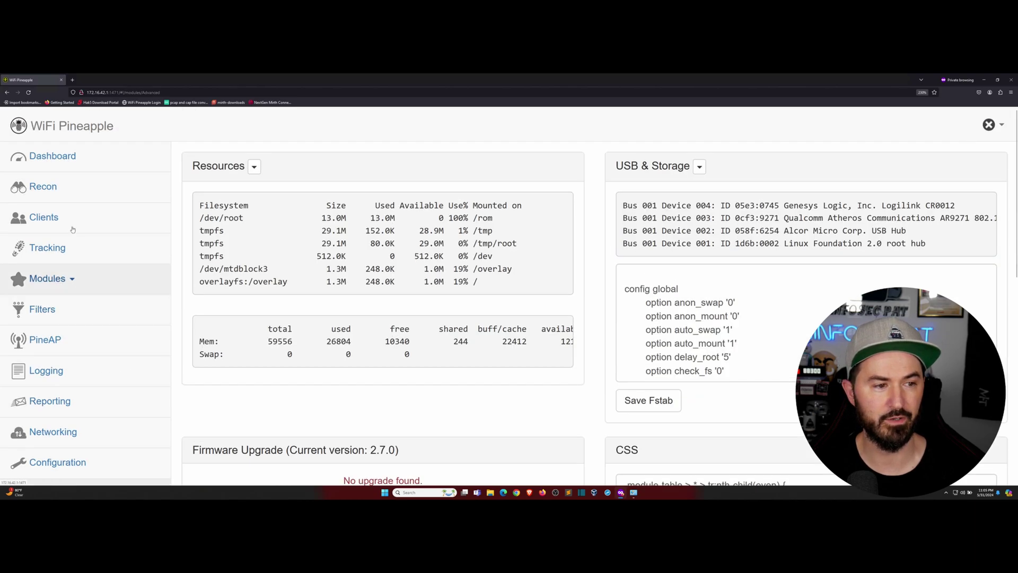
# - Reload the Hak5 bulletins from the Dashboard, showing Firmware 1.1.0 and Project Update
pyautogui.click(56, 157)
pyautogui.click(389, 412)
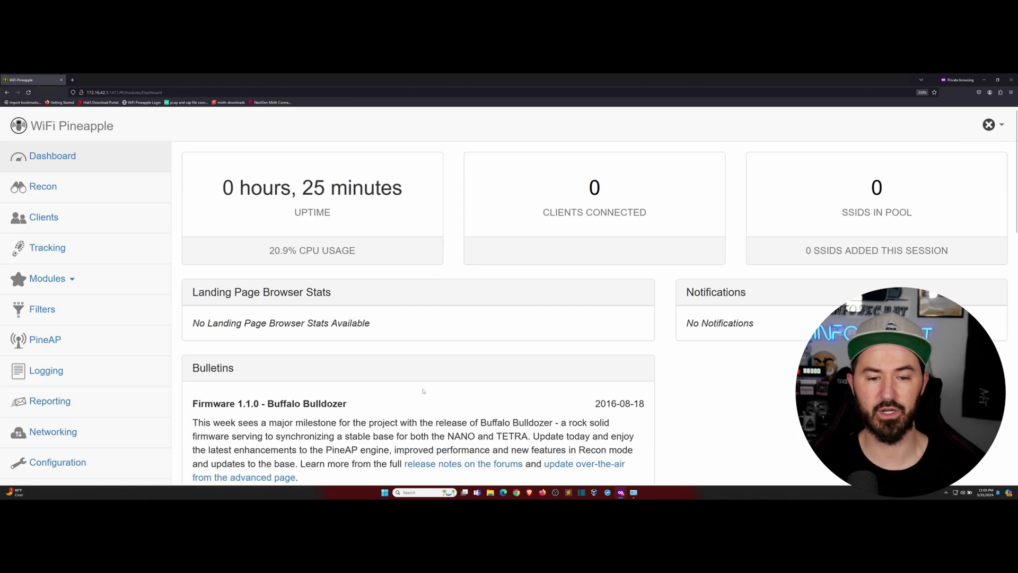
pyautogui.scroll(-3, 423, 390)
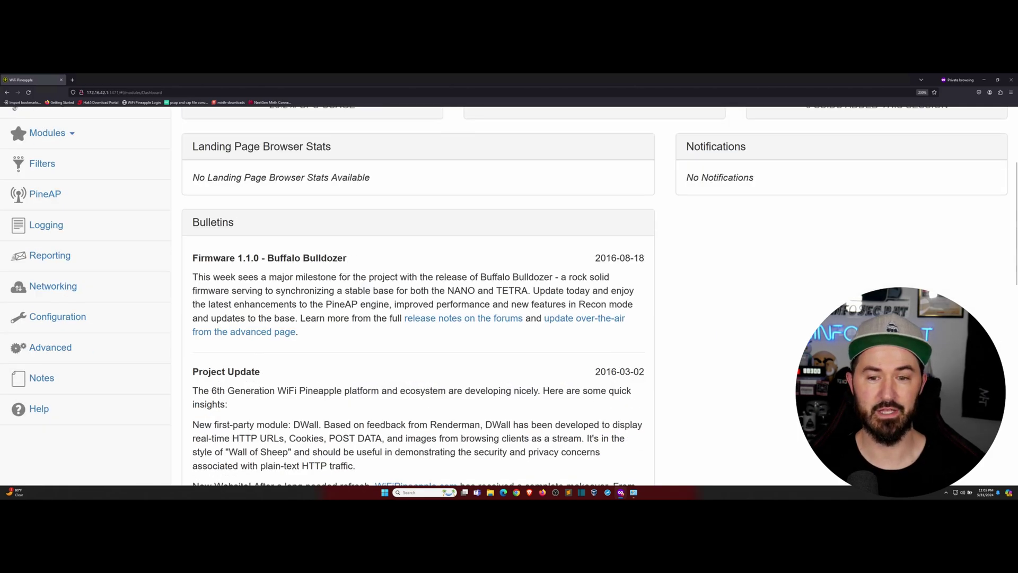